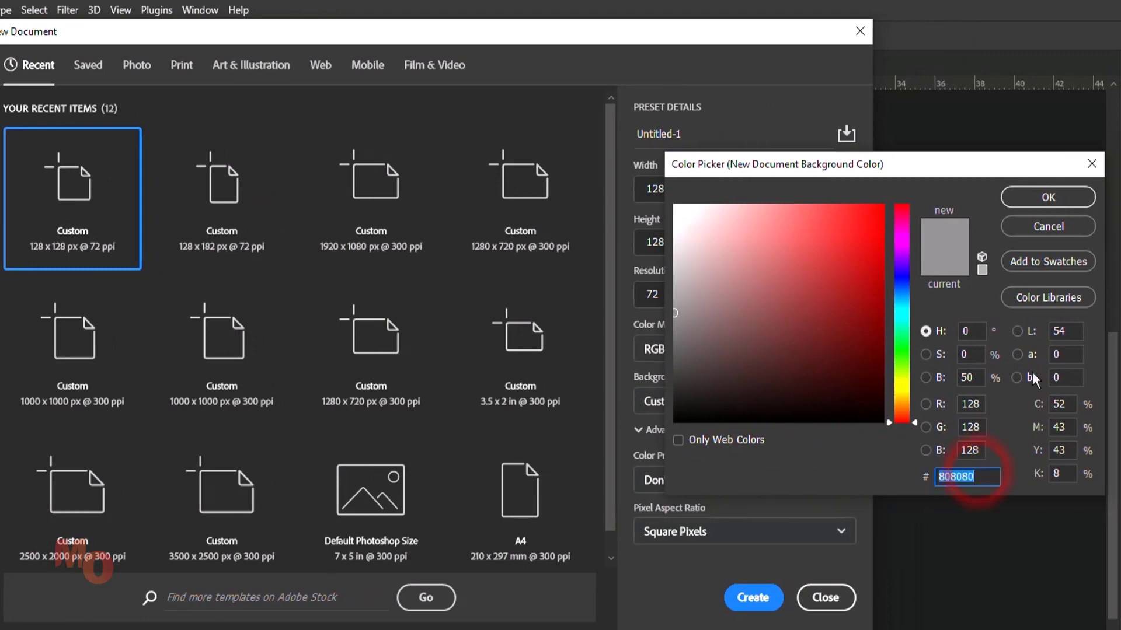
- Confirm the #808080 gray background colour and create the 128 x 128 px, 72 ppi RGB document
left_click(1046, 198)
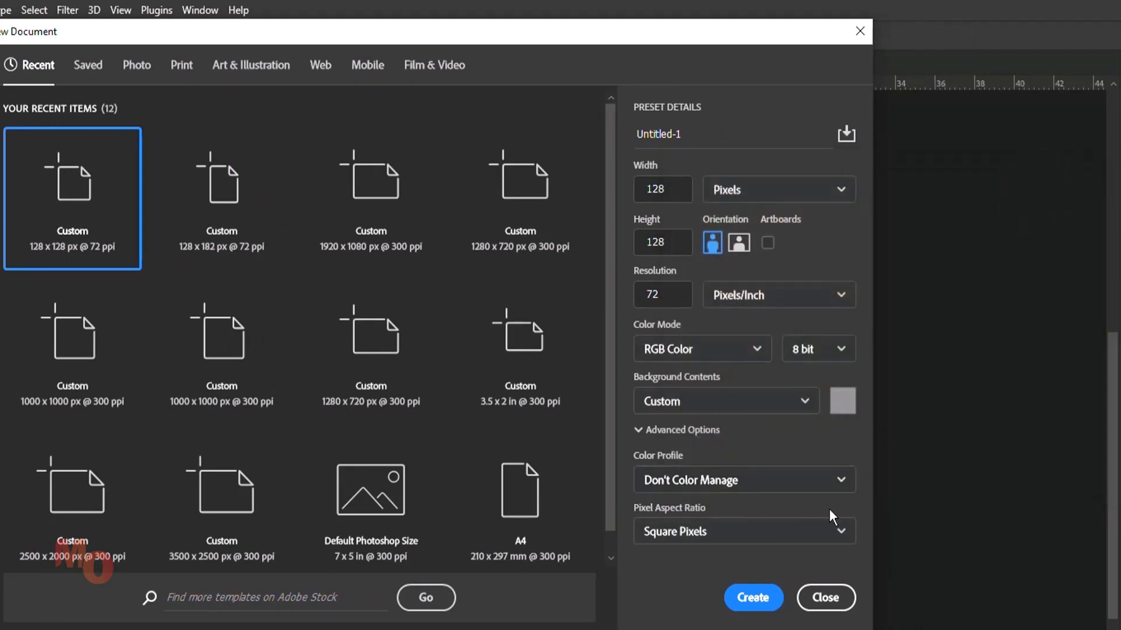
left_click(753, 598)
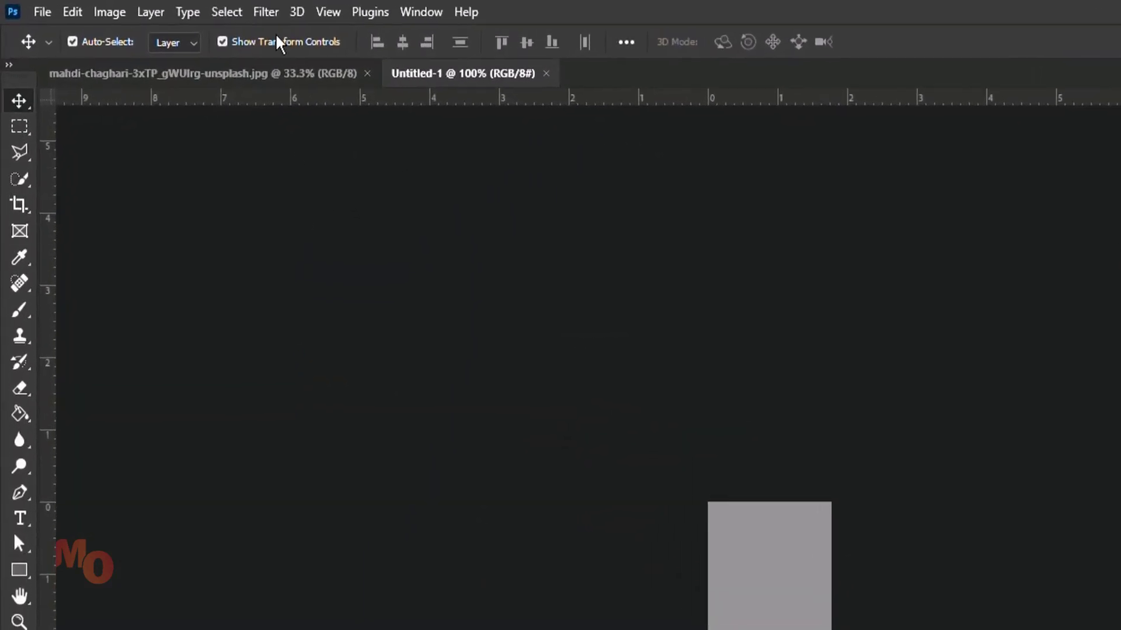
- Open the Filter Gallery on the gray document and choose the Texturizer filter from the Texture category
left_click(261, 14)
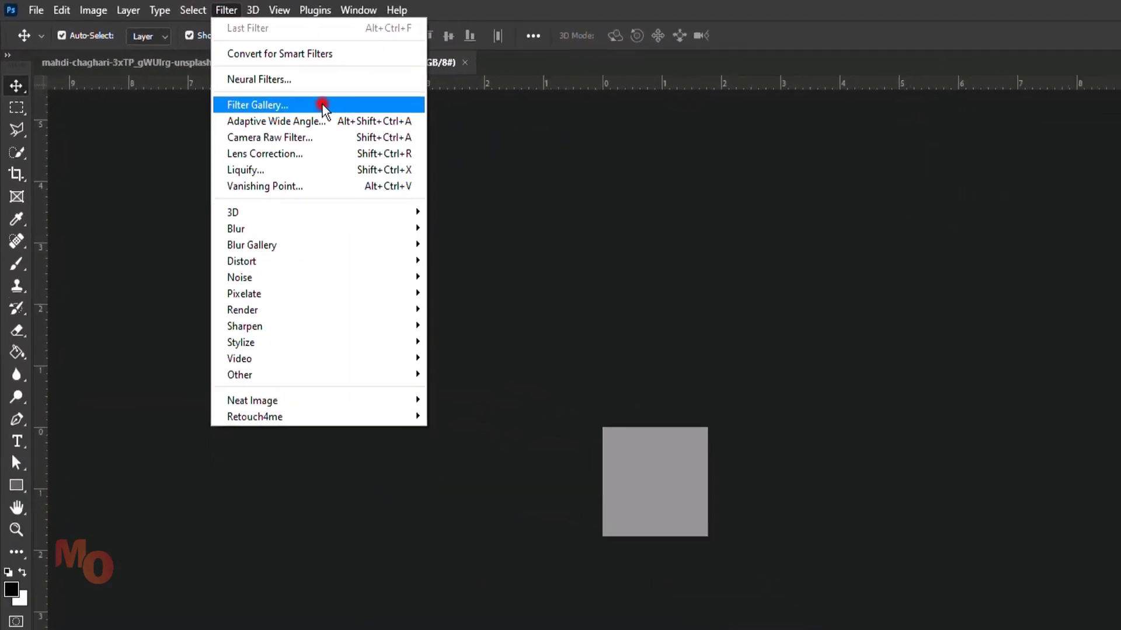
left_click(373, 120)
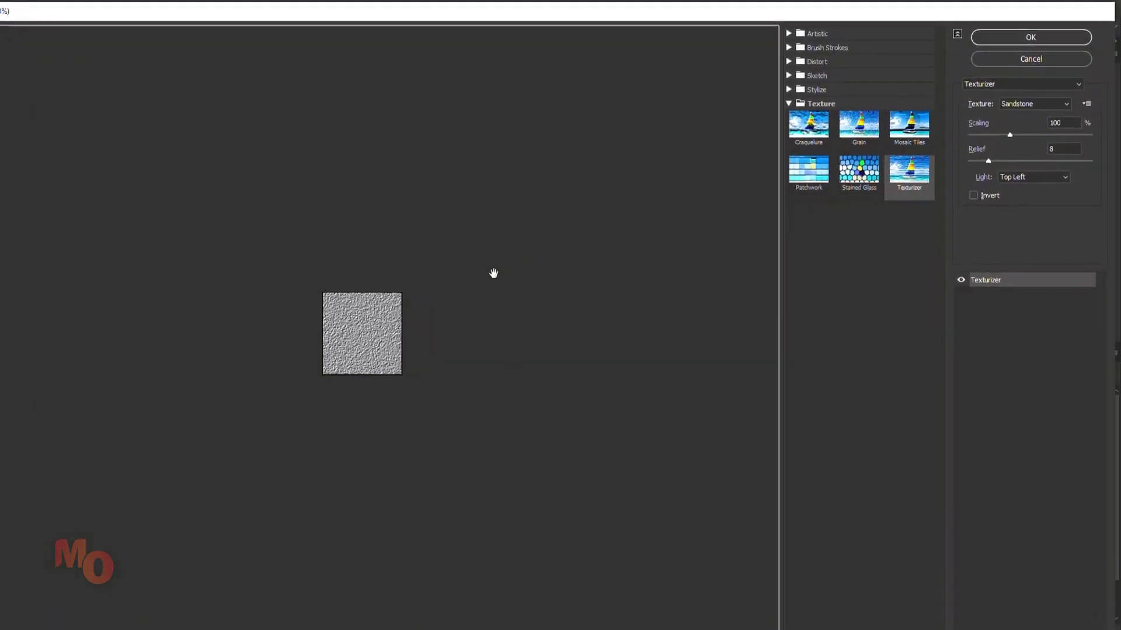
left_click(828, 100)
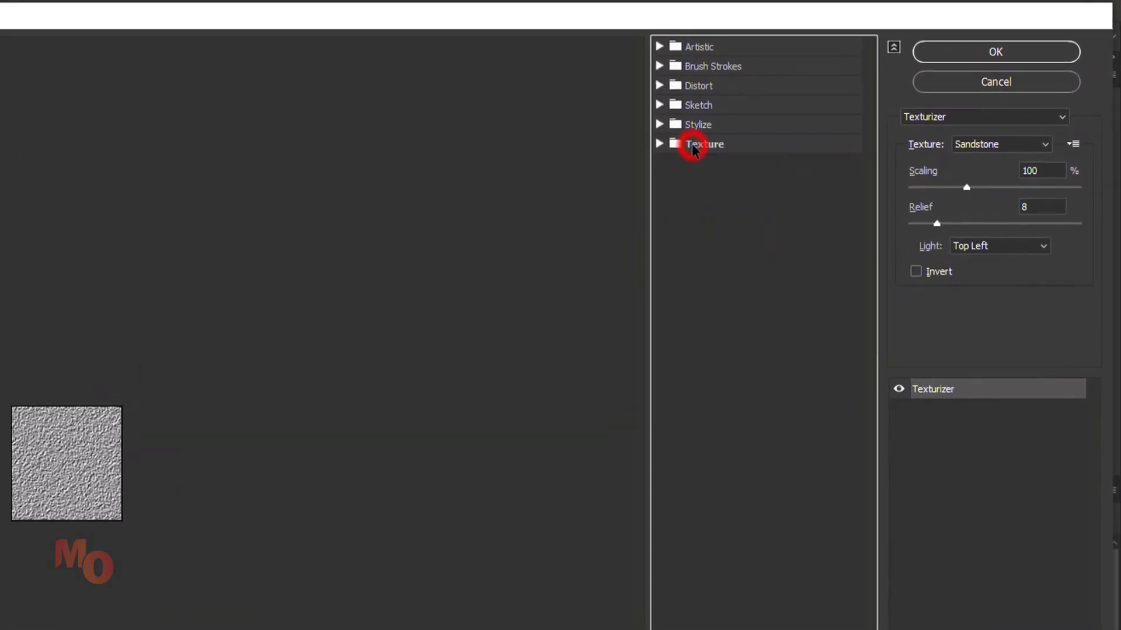
left_click(693, 146)
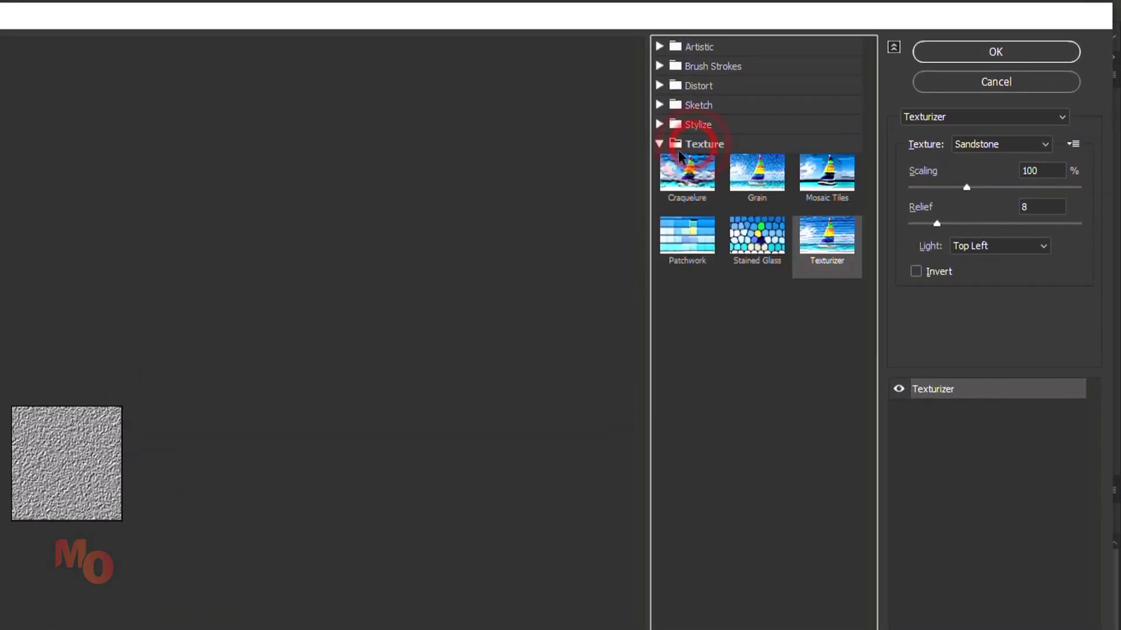
left_click(835, 239)
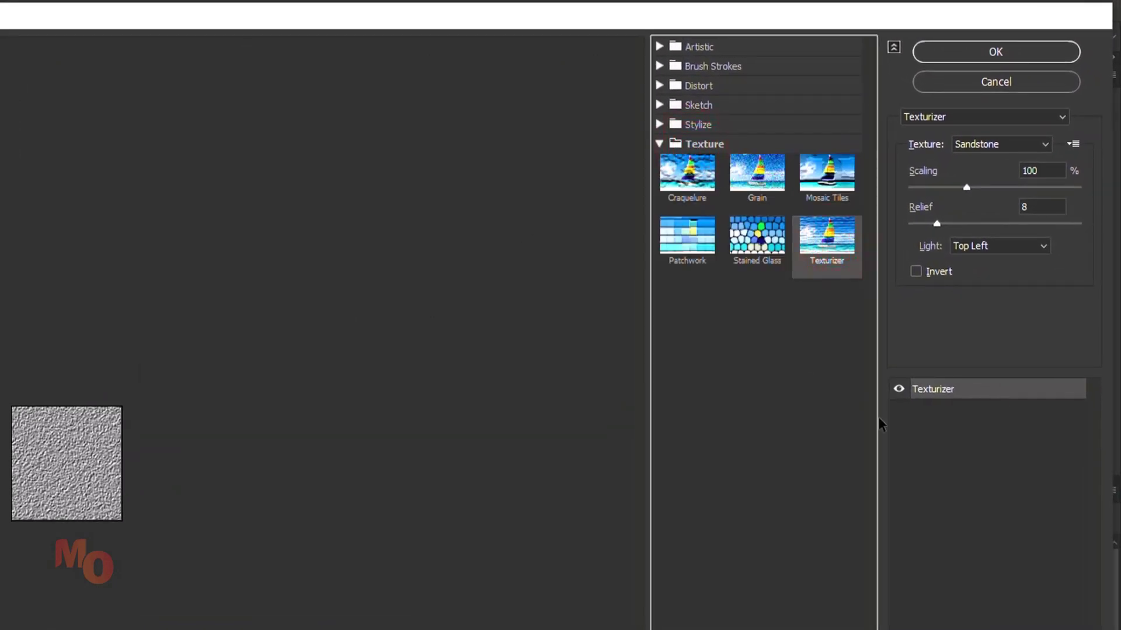
- Apply the Texturizer with Sandstone texture, scaling 100%, relief 8 and light from Top Left
left_click(993, 144)
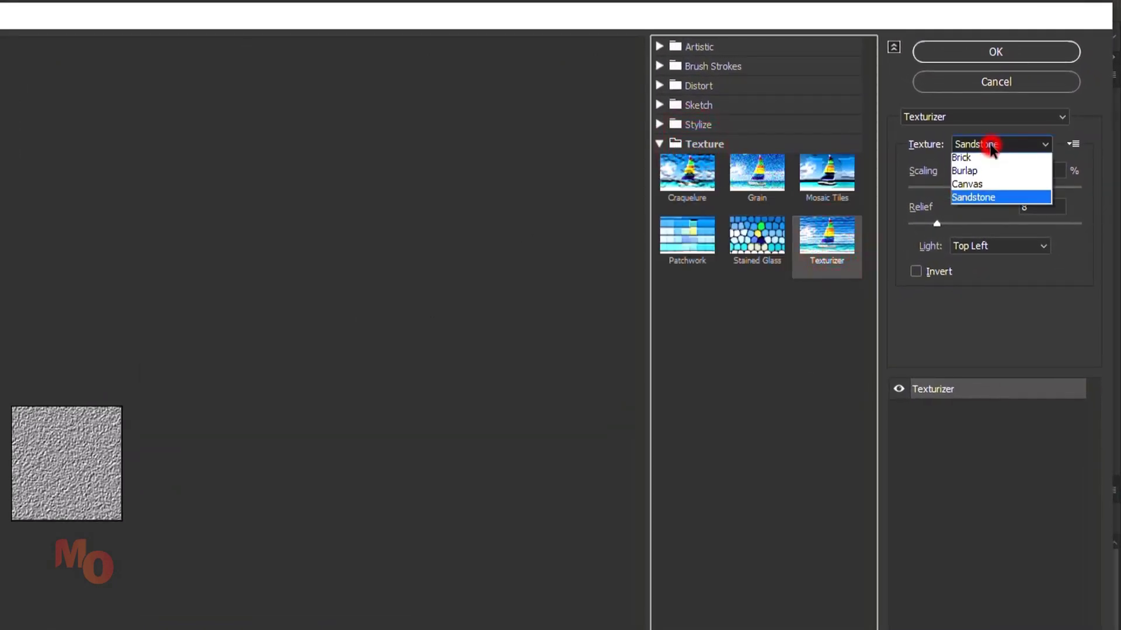
left_click(982, 204)
left_click(1034, 171)
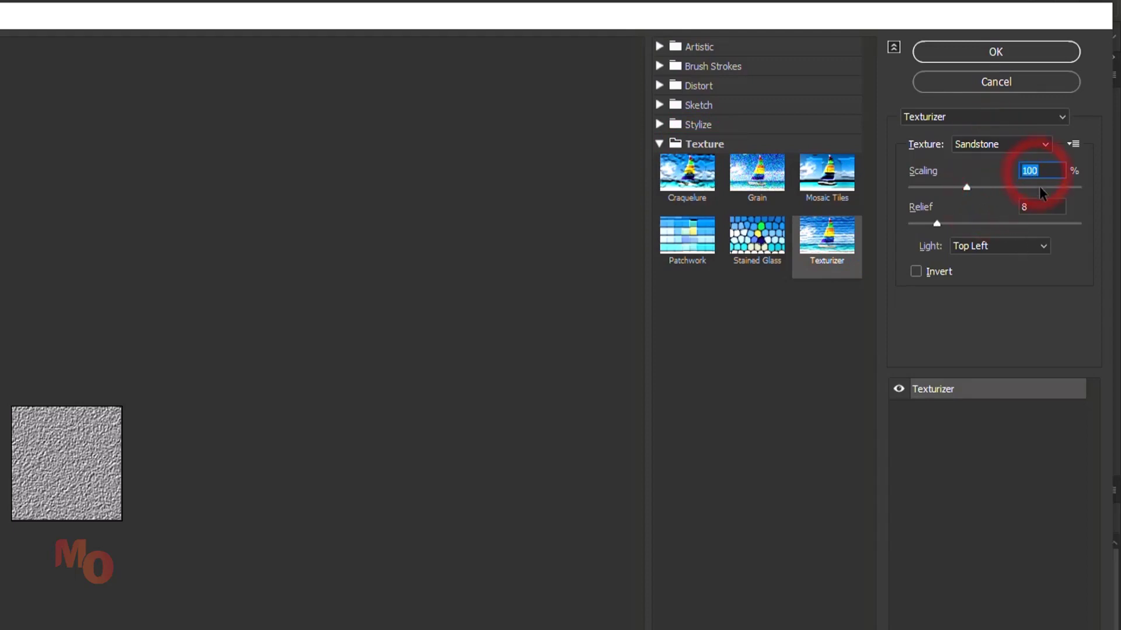
left_click(1039, 207)
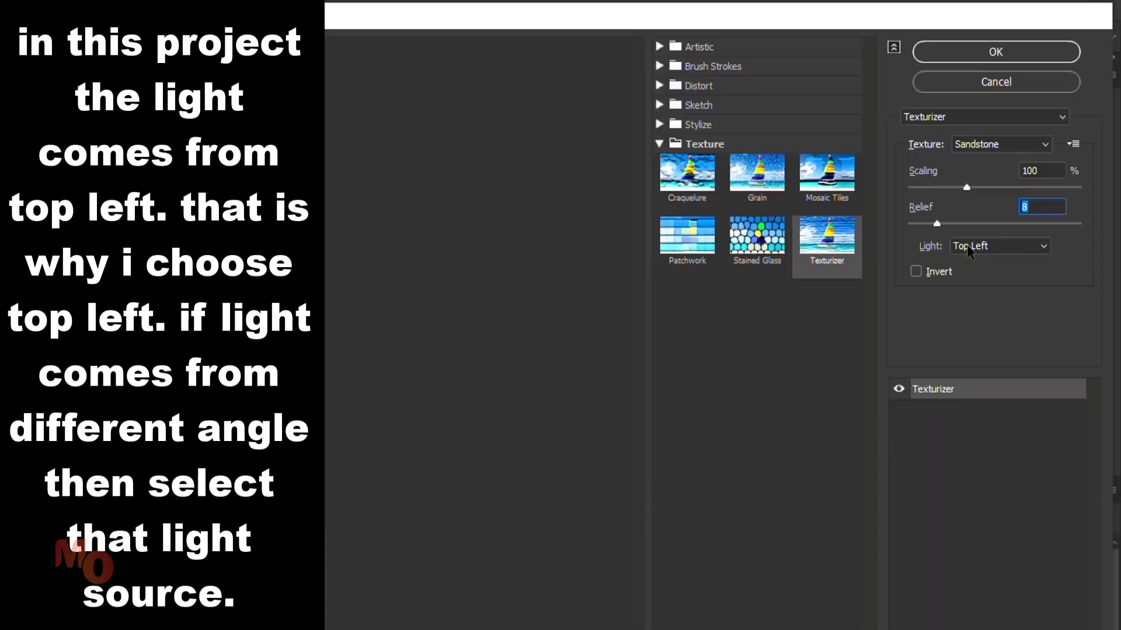
left_click(992, 245)
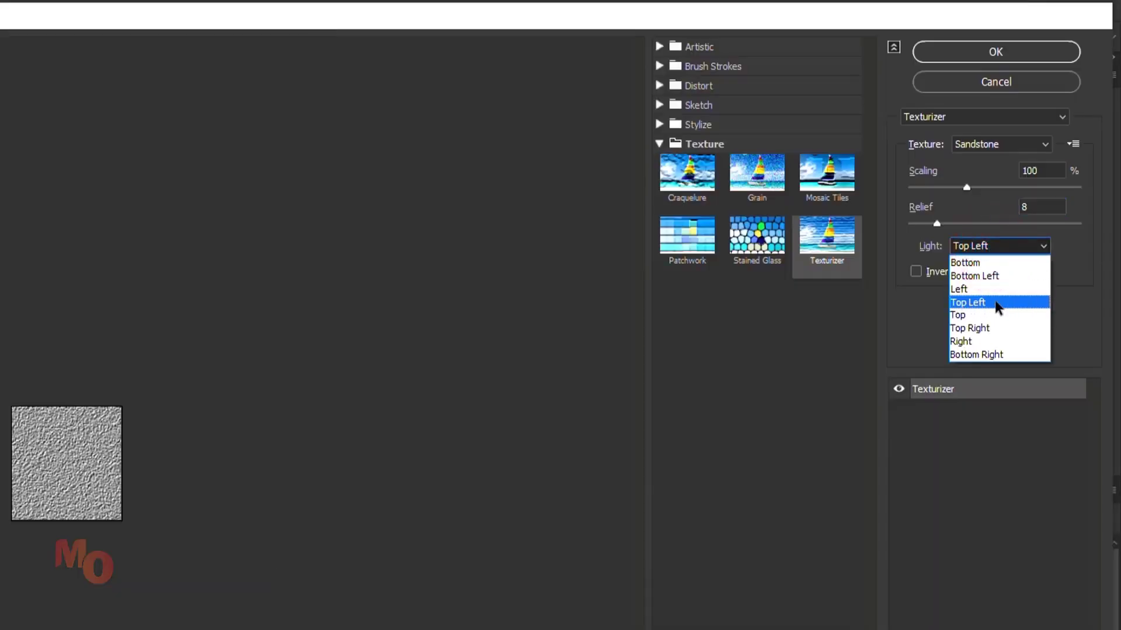
left_click(979, 303)
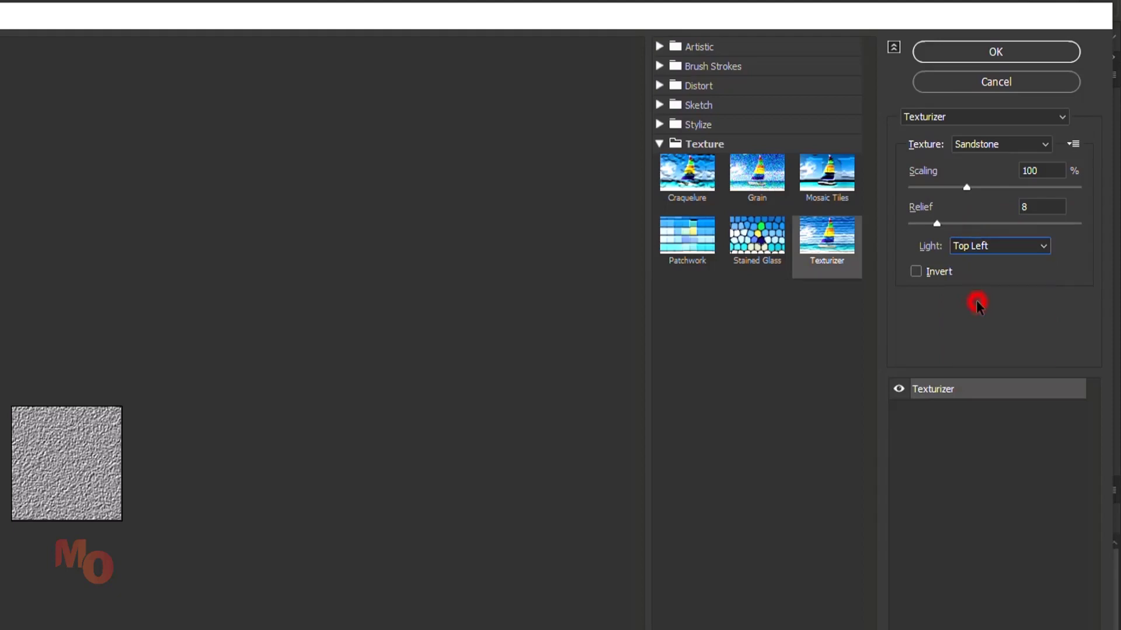
left_click(979, 59)
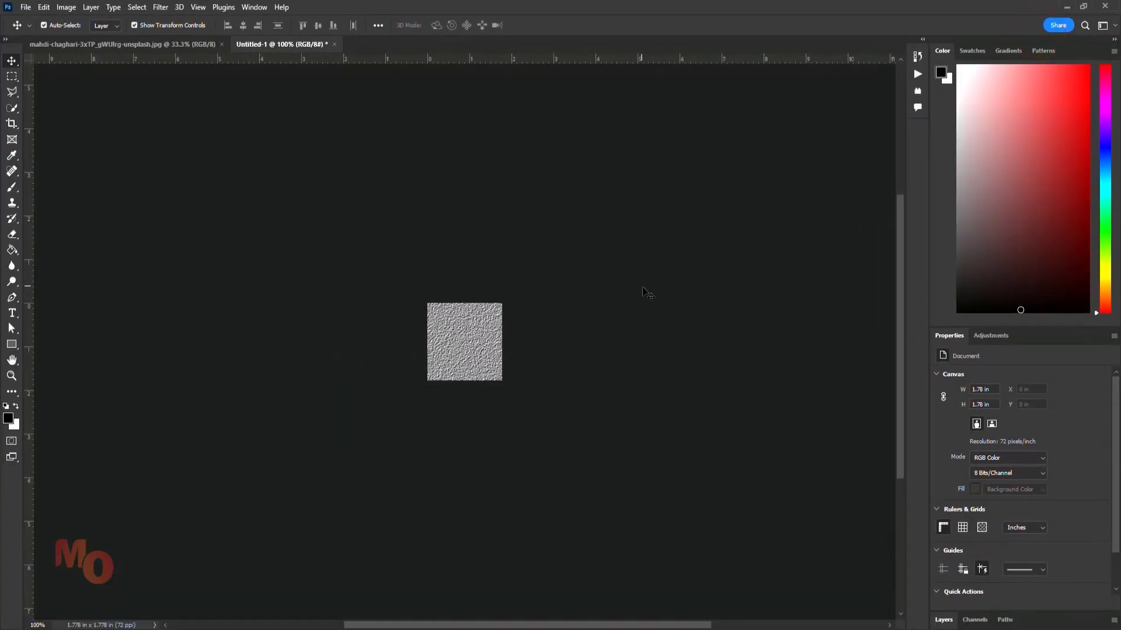
- Define the textured square as a pattern named "skin texture top left light"
left_click(44, 7)
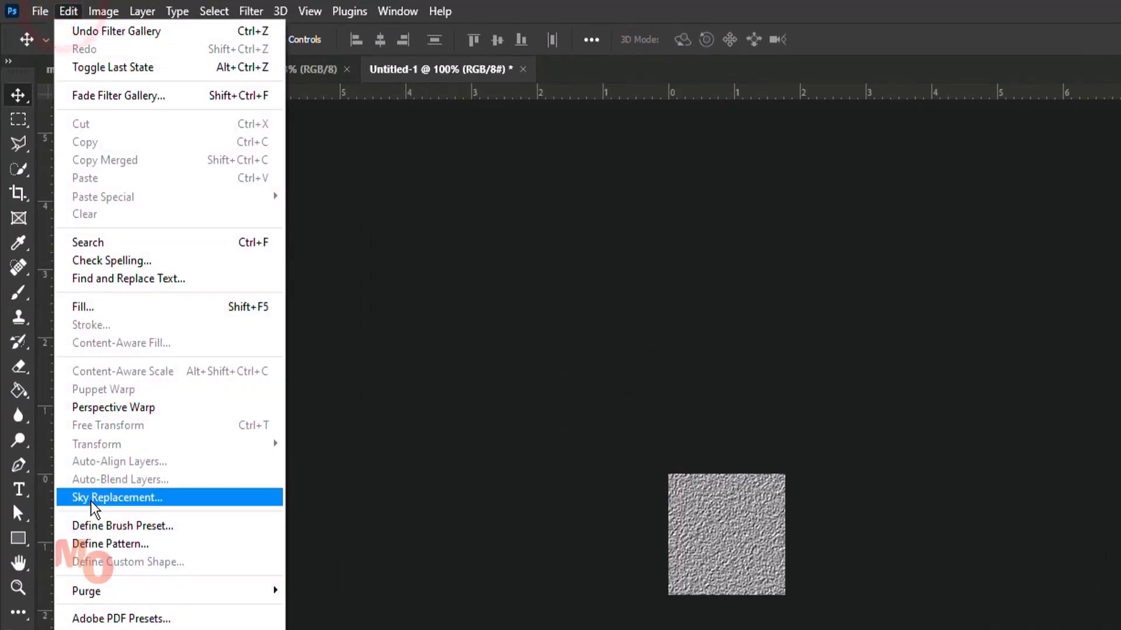
left_click(143, 544)
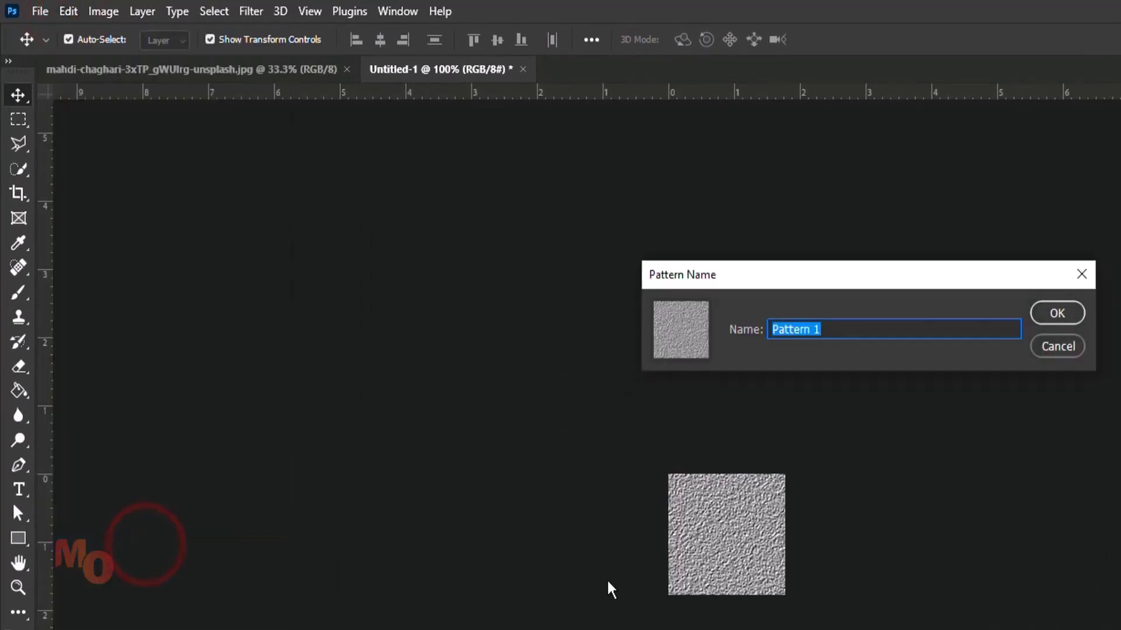
type("skin texture top")
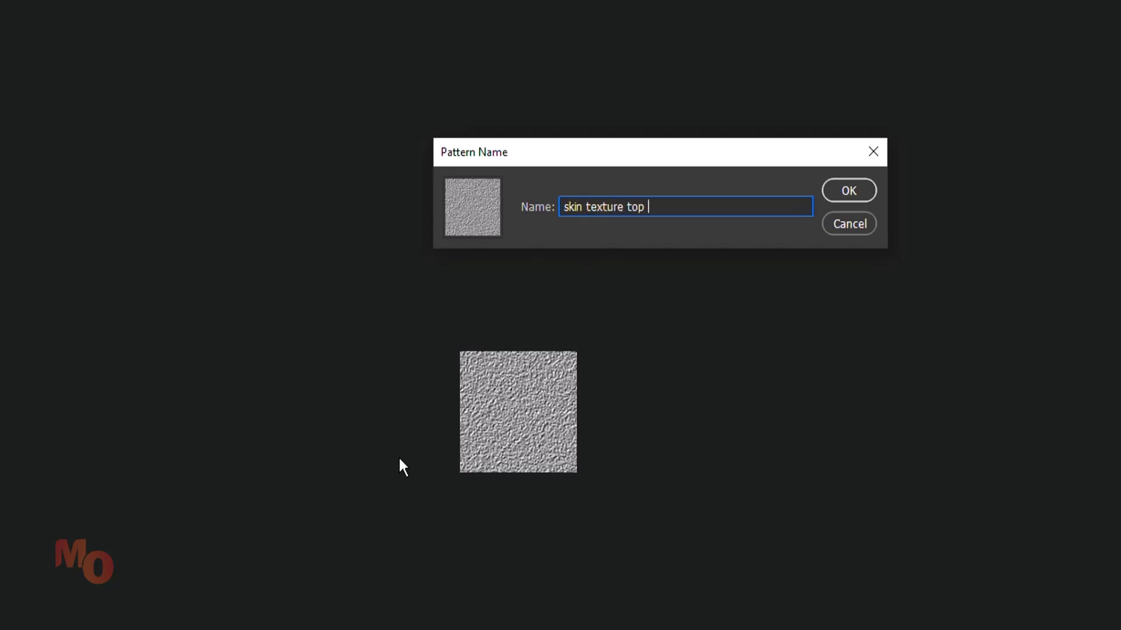
type(" left light")
left_click(846, 186)
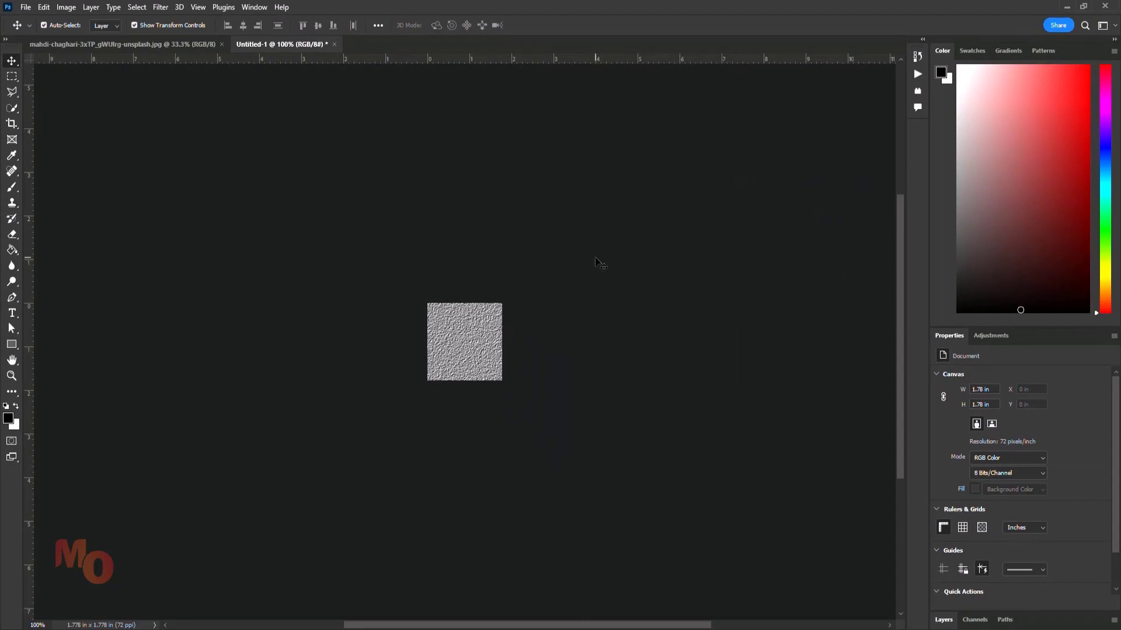
- Switch to the portrait photo and add a Pattern Fill layer using the saved skin texture pattern at 100% scale
left_click(151, 44)
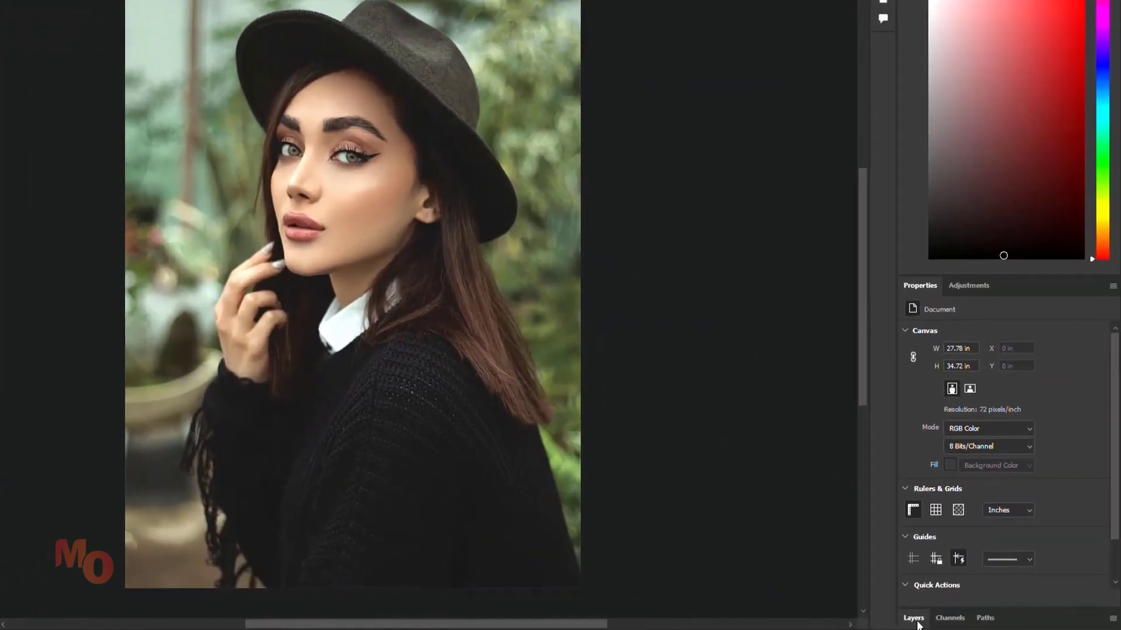
left_click(944, 621)
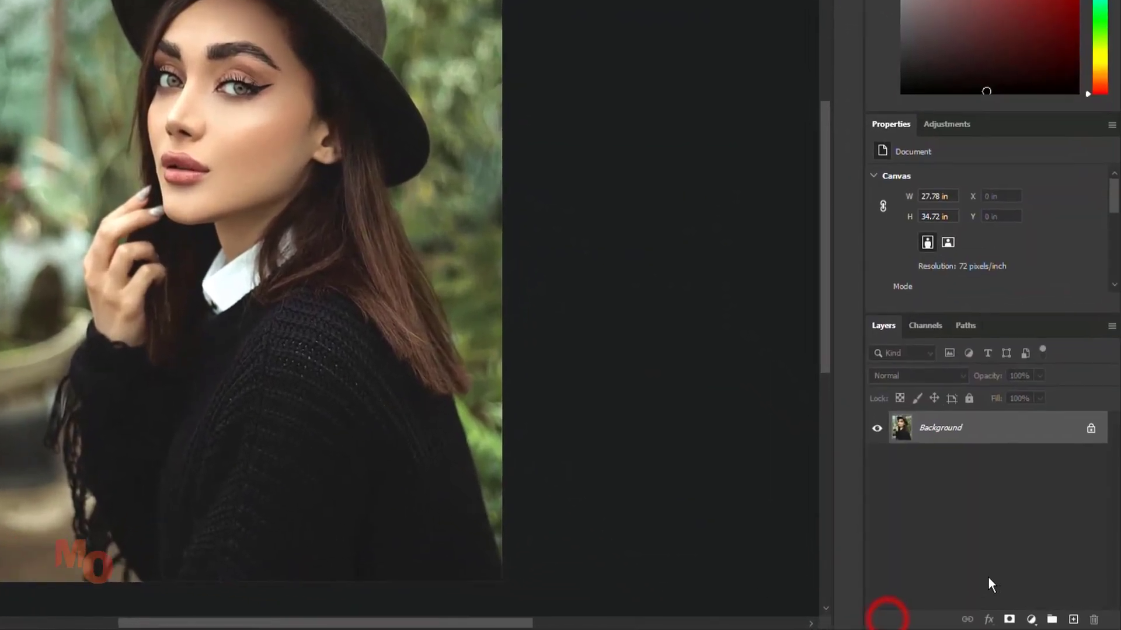
left_click(1031, 619)
left_click(1023, 358)
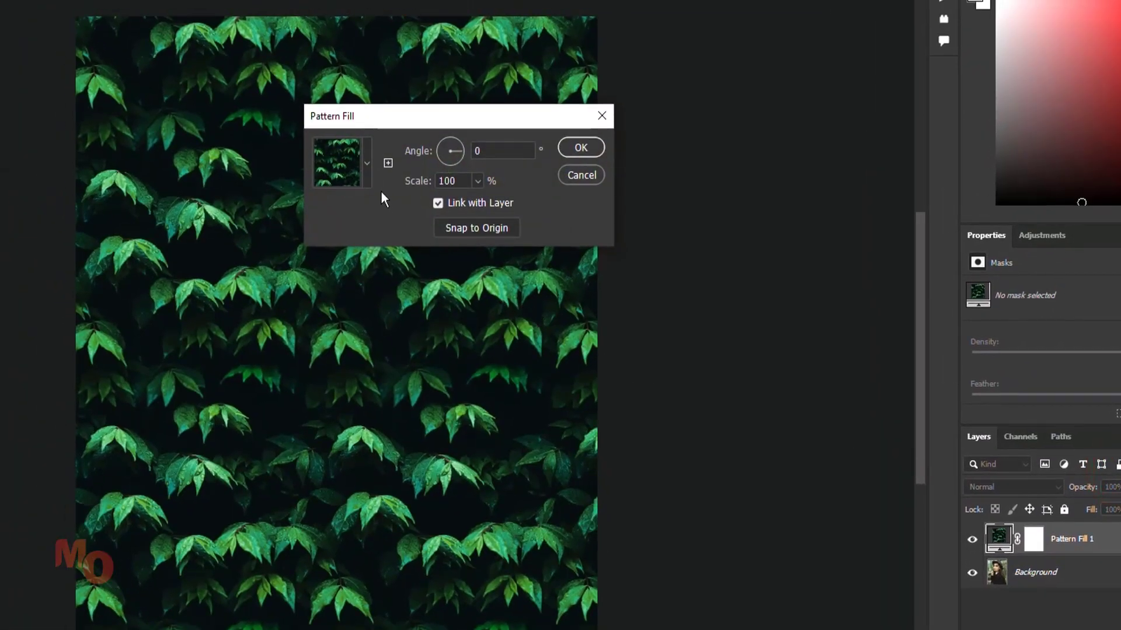
left_click(367, 164)
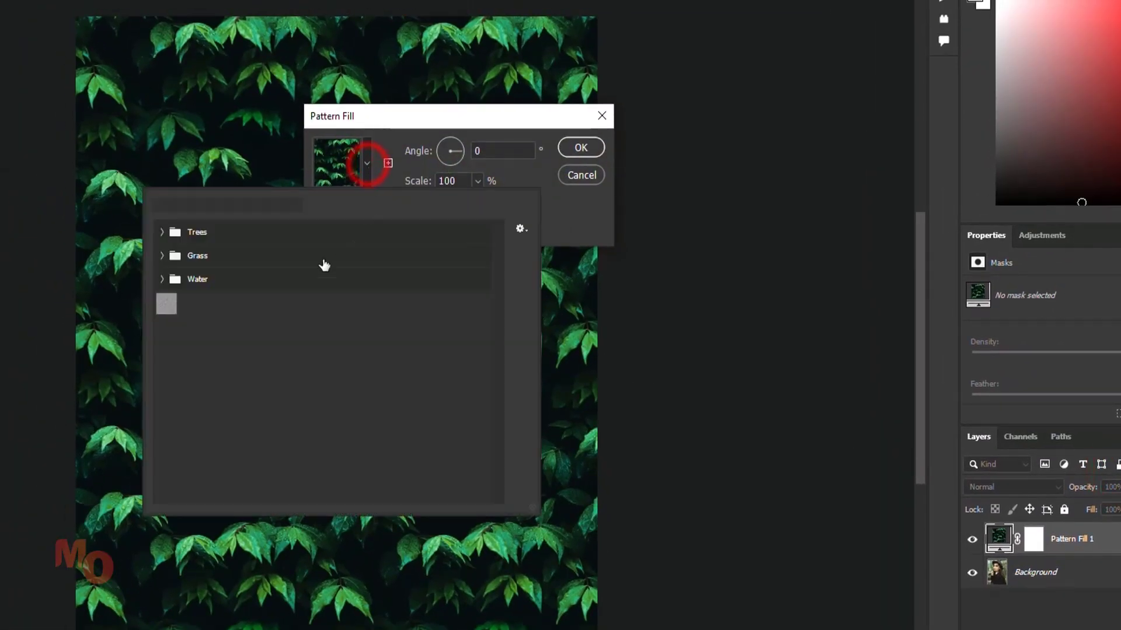
left_click(167, 307)
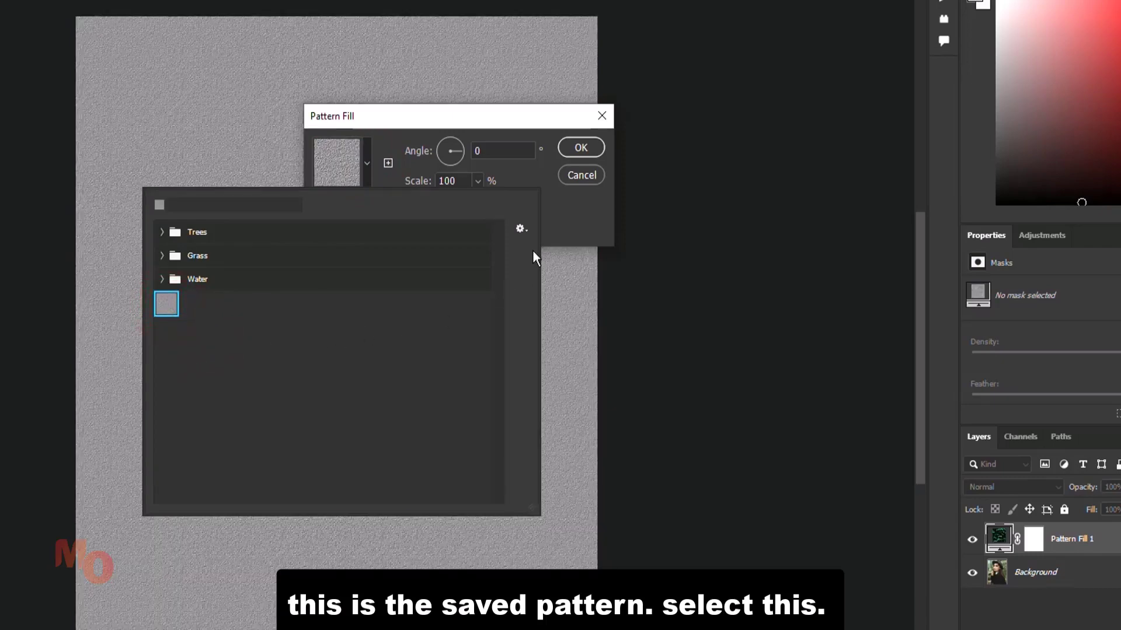
left_click(567, 224)
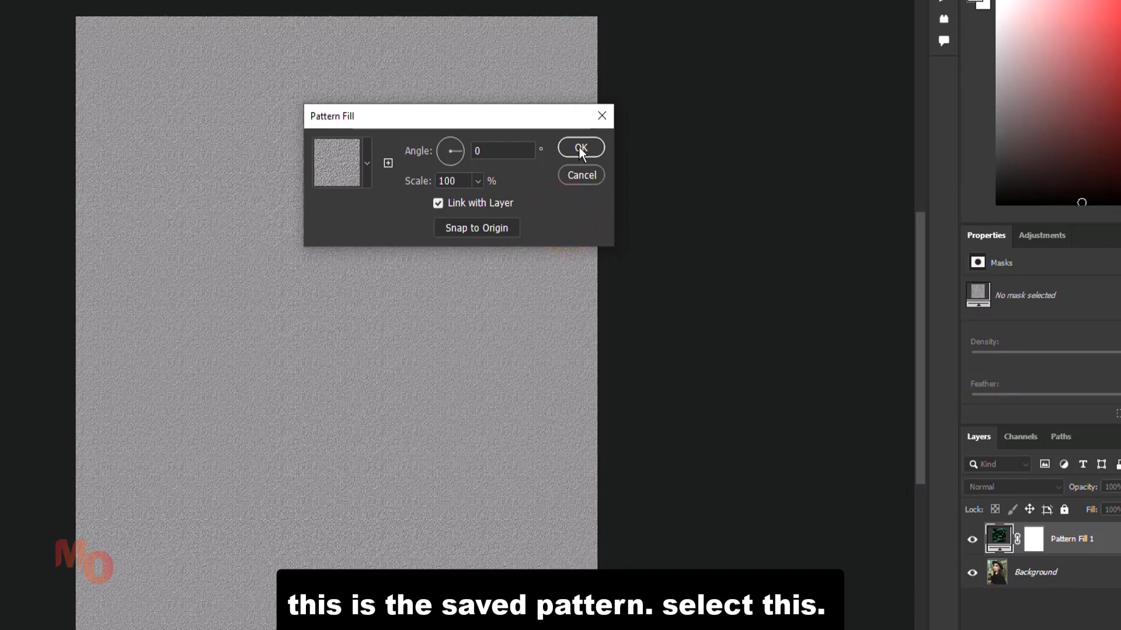
left_click(580, 148)
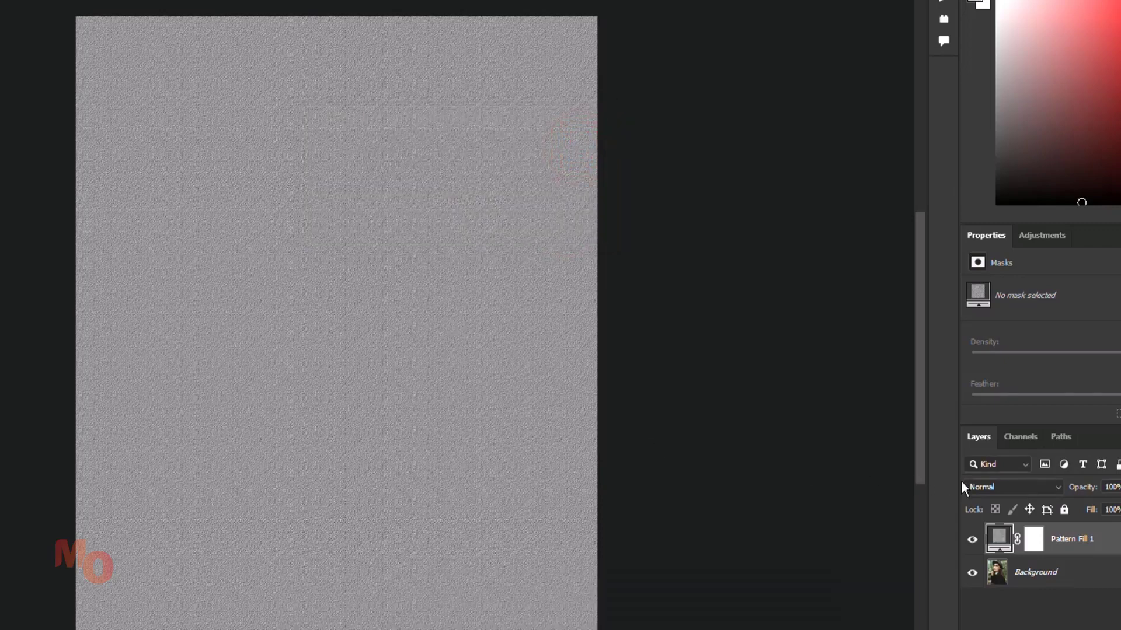
- Set the pattern fill layer's blend mode to Soft Light and rasterize the layer
left_click(1001, 487)
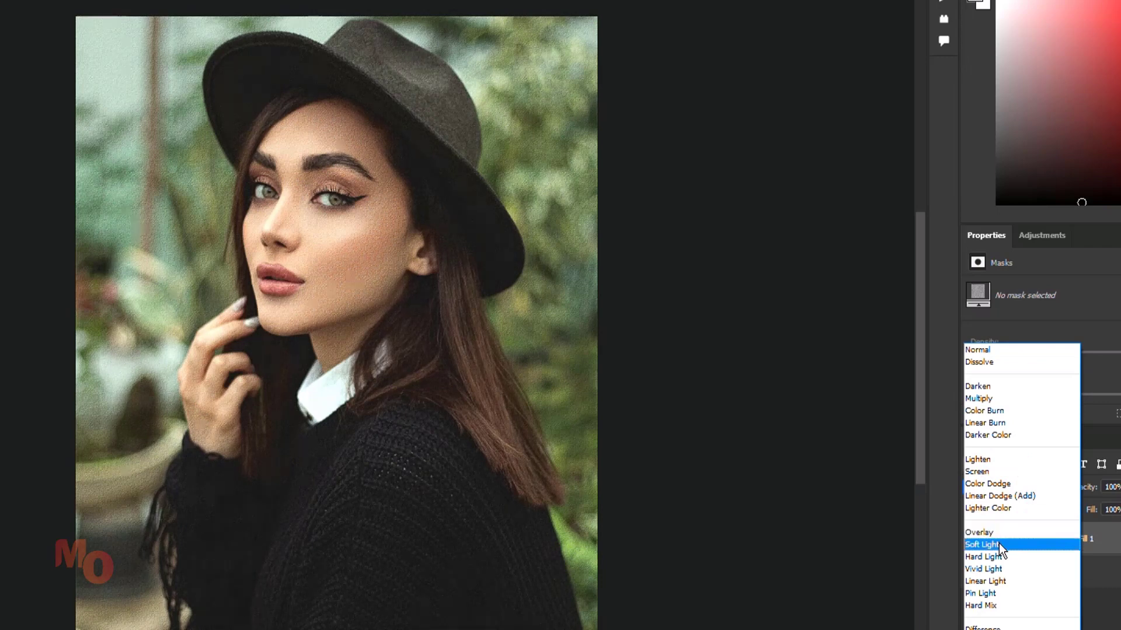
left_click(991, 544)
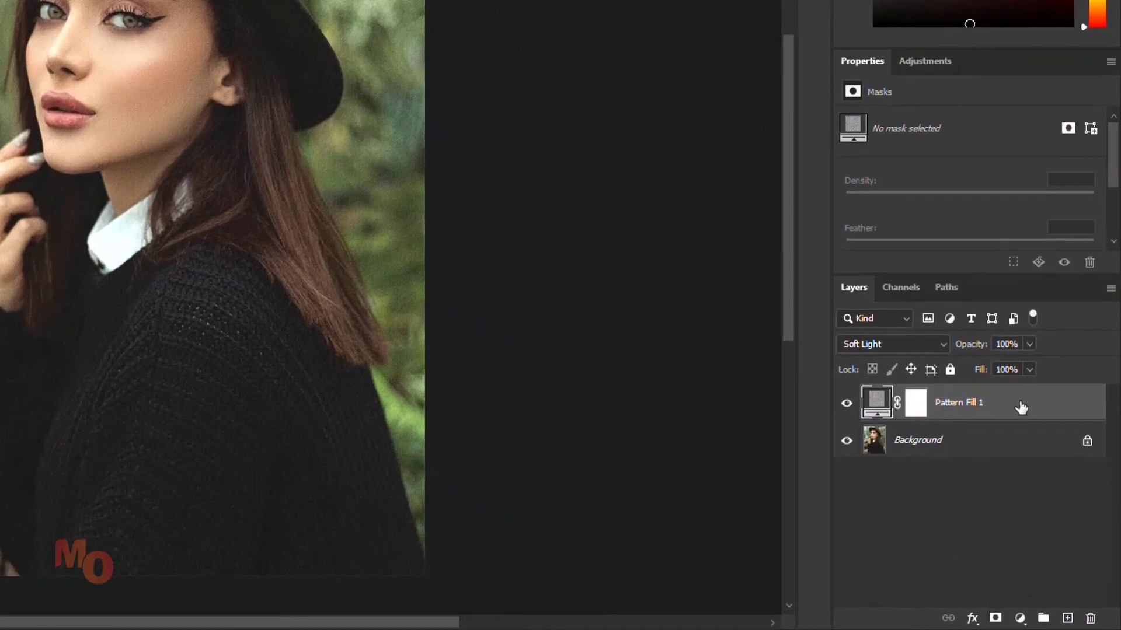
right_click(1052, 479)
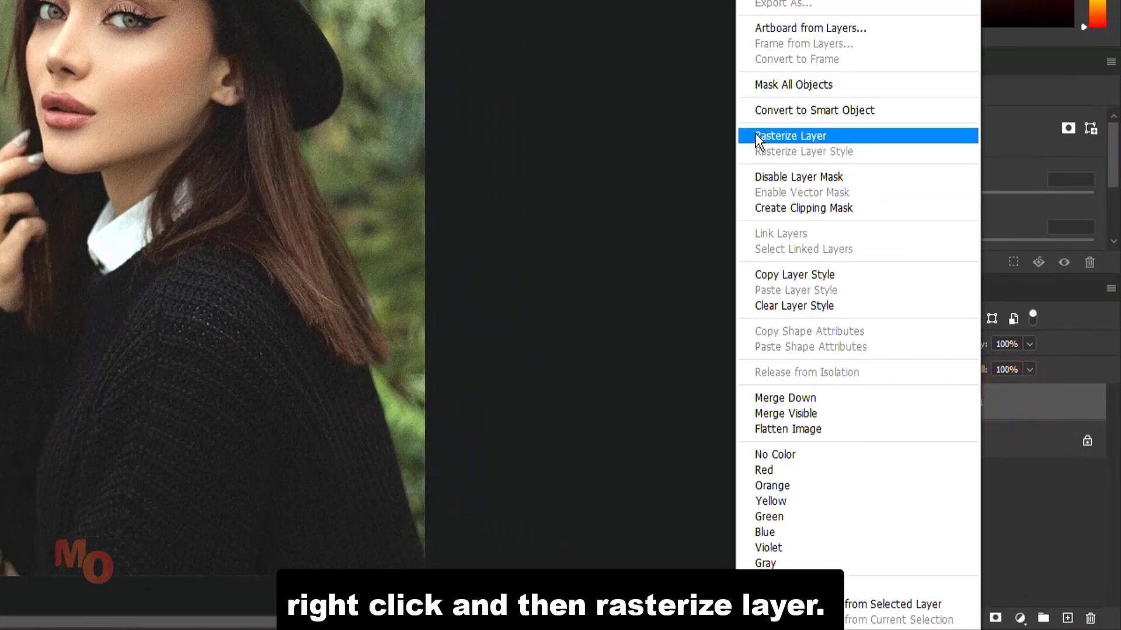
left_click(810, 135)
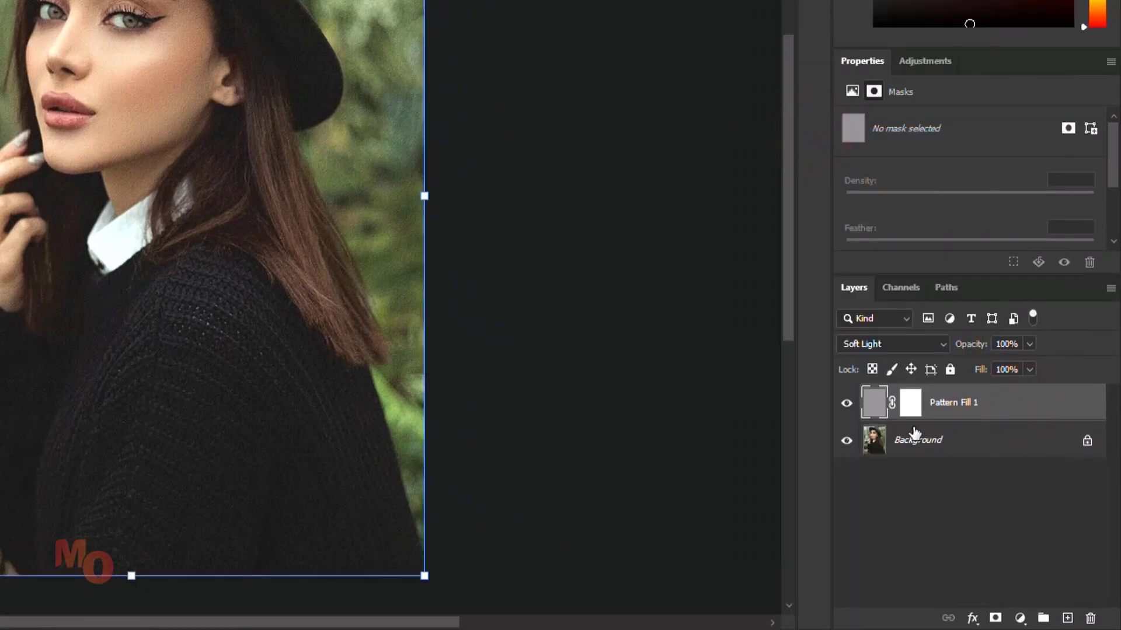
- Open the rasterized texture layer's image content in the Liquify filter with Show Backdrop enabled
left_click(873, 410)
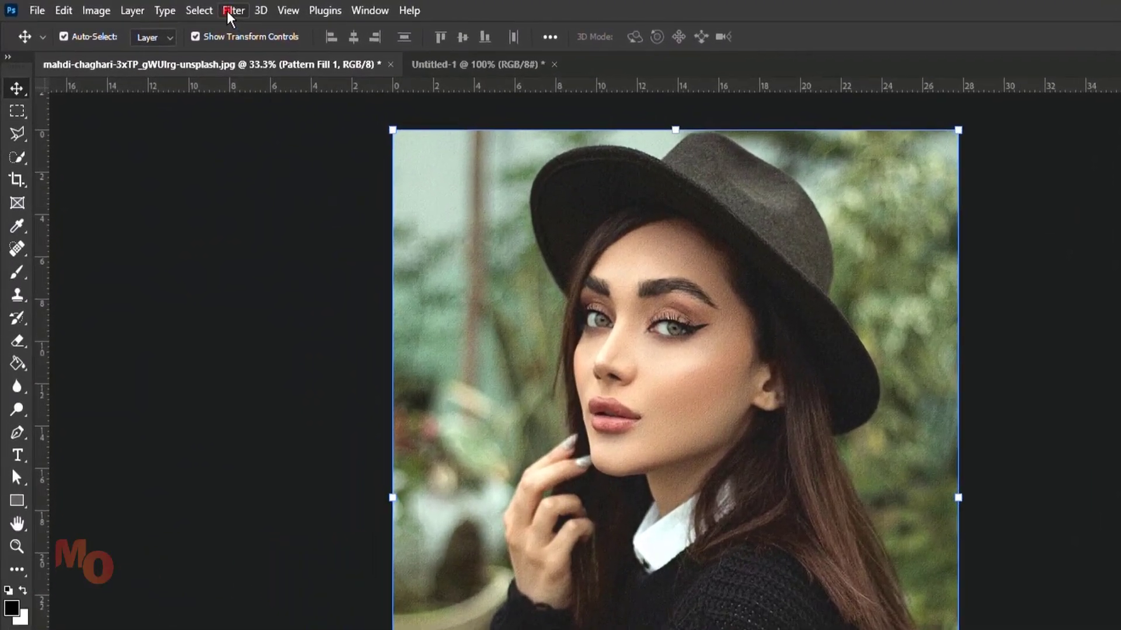
left_click(233, 11)
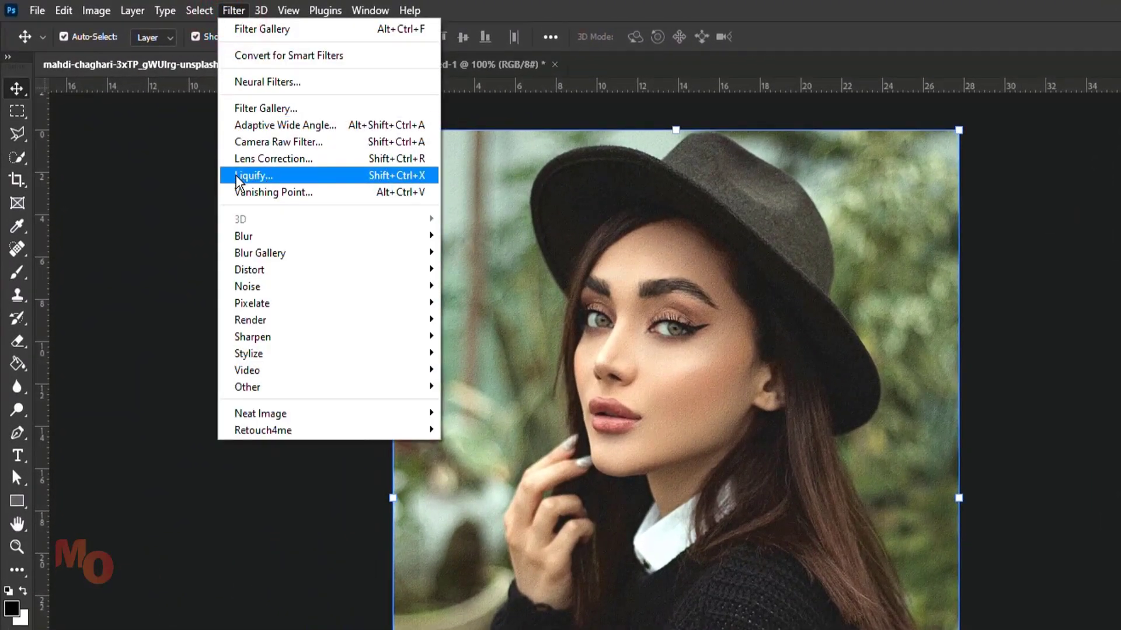
left_click(292, 175)
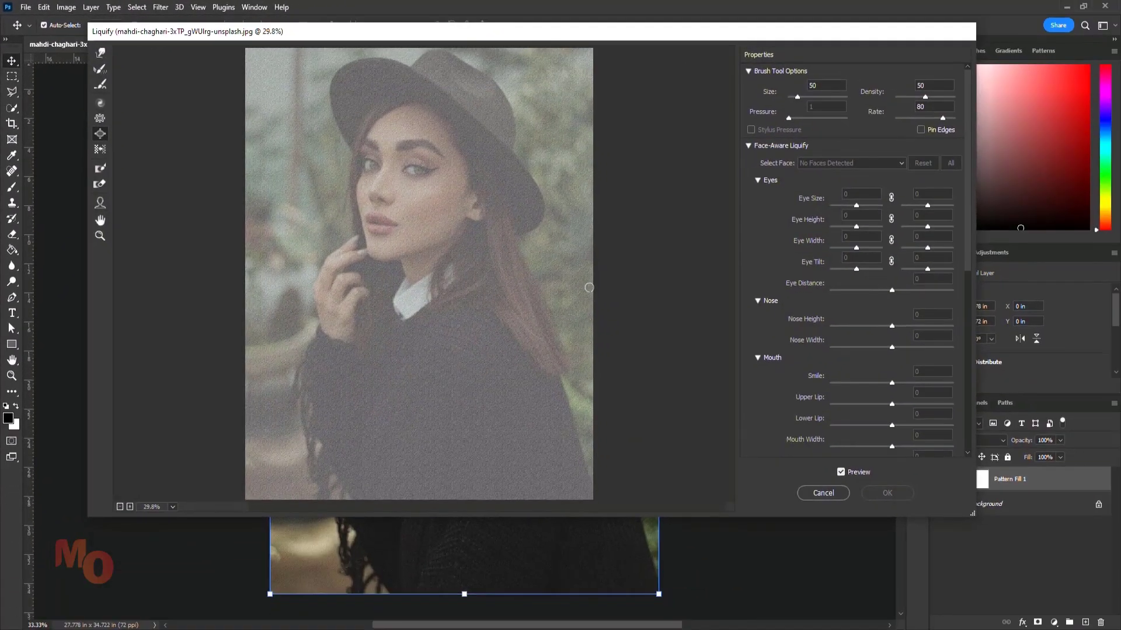
scroll(1010, 514, "down", 10)
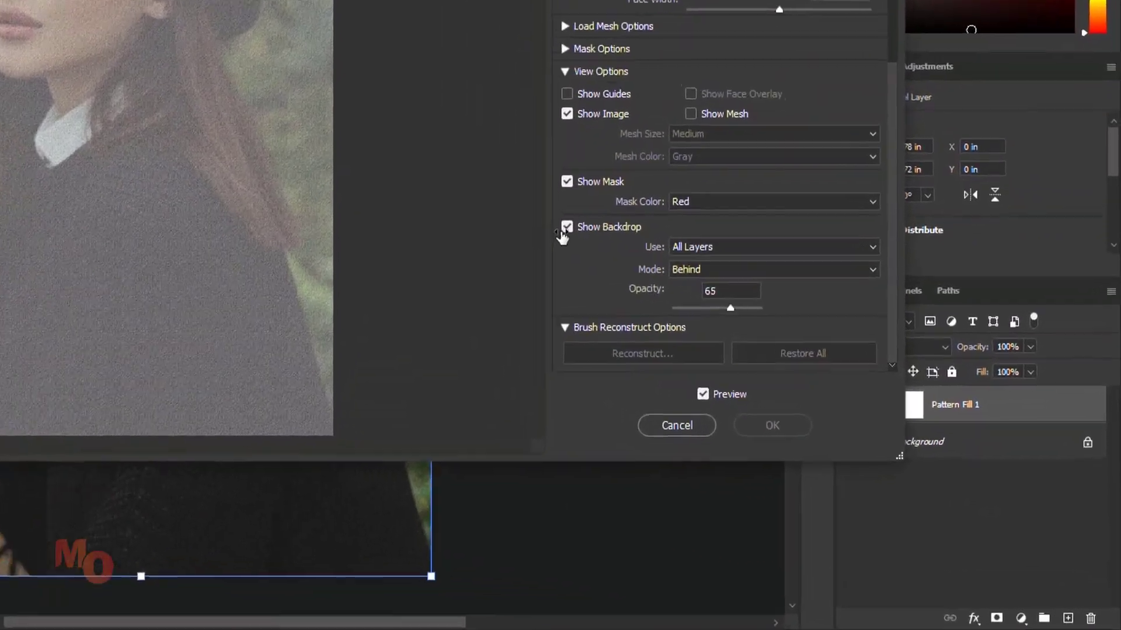
left_click(743, 354)
left_click(743, 355)
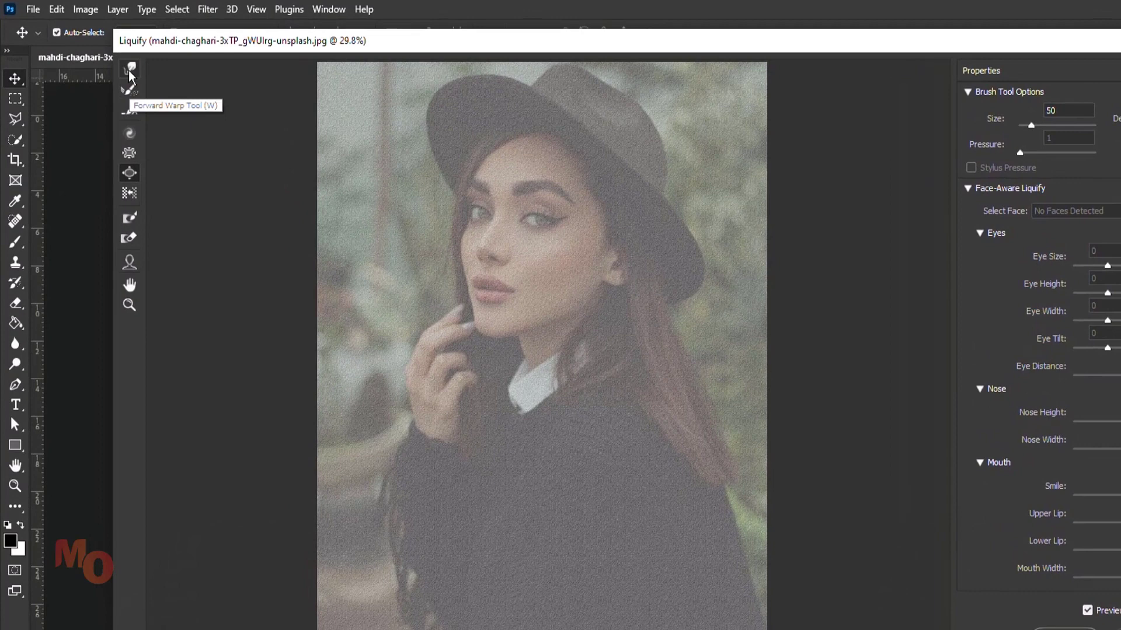
- Warp the texture around the hat, jaw and hand to follow their contours, using Forward Warp at size 250 and pressure 100
left_click(131, 69)
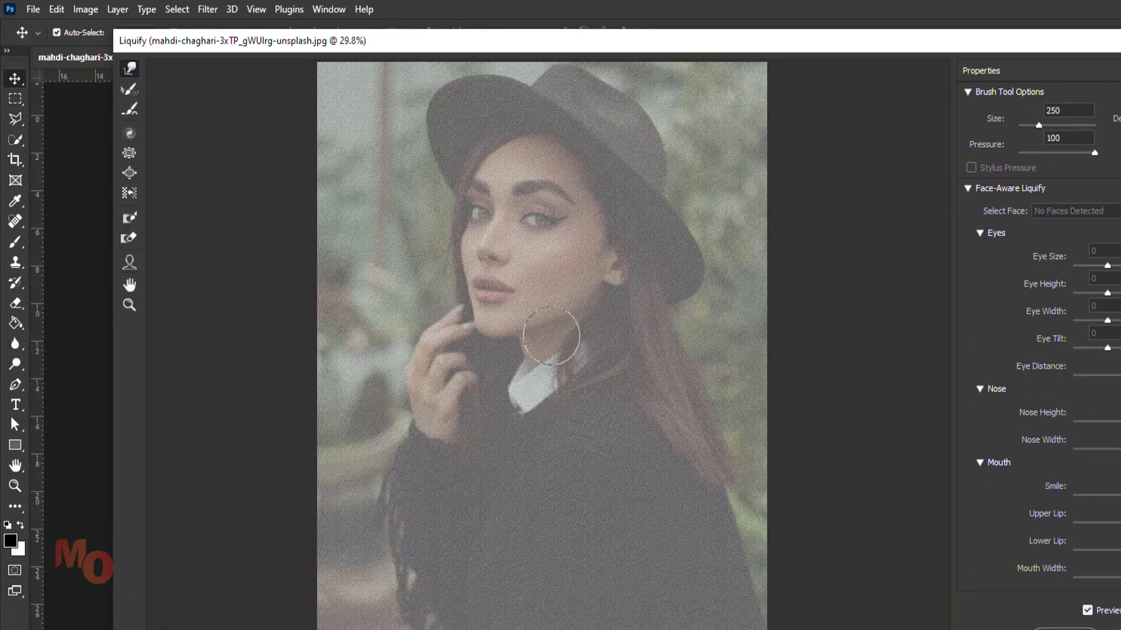
left_click(624, 192)
mouse_move(603, 173)
left_mouse_down()
mouse_move(554, 129)
mouse_move(493, 128)
left_mouse_up()
left_click_drag(569, 329, 620, 306)
left_click_drag(596, 336, 595, 343)
left_click_drag(498, 370, 448, 274)
- Emphasise the texture on the cheek with the Bloat tool at brush size 400
scroll(503, 286, "up", 3)
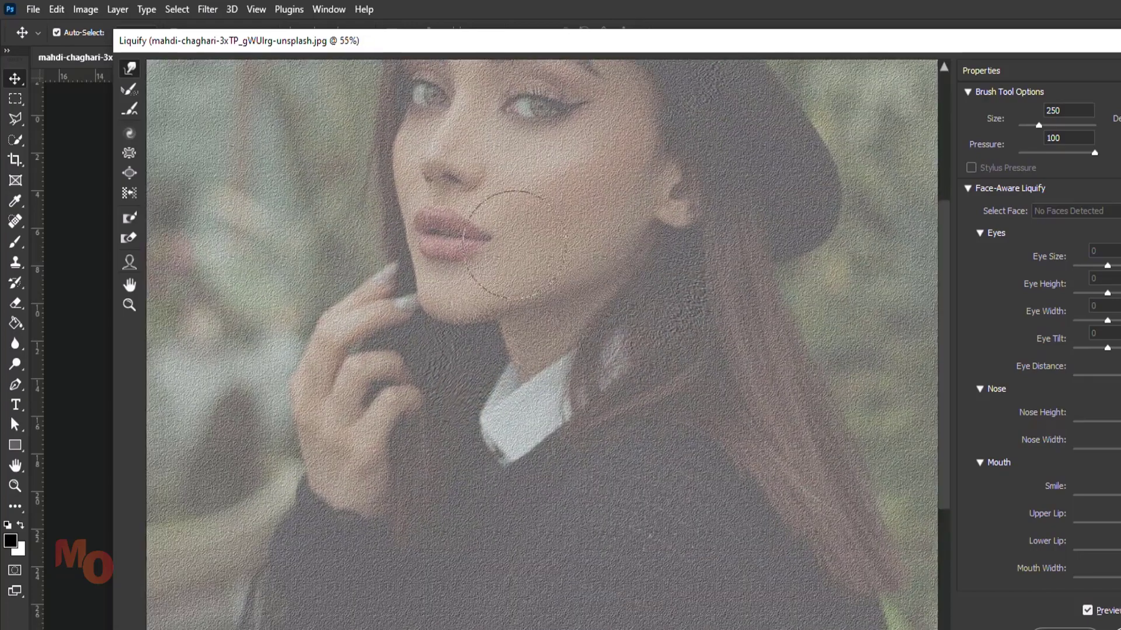
left_click_drag(560, 205, 592, 414)
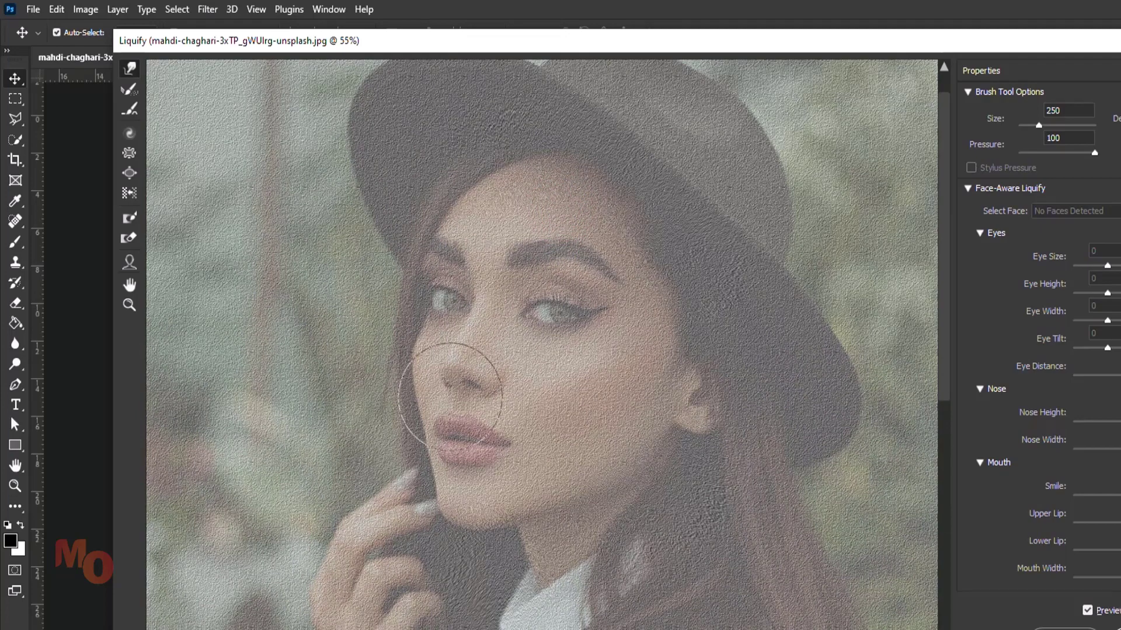
left_click(129, 173)
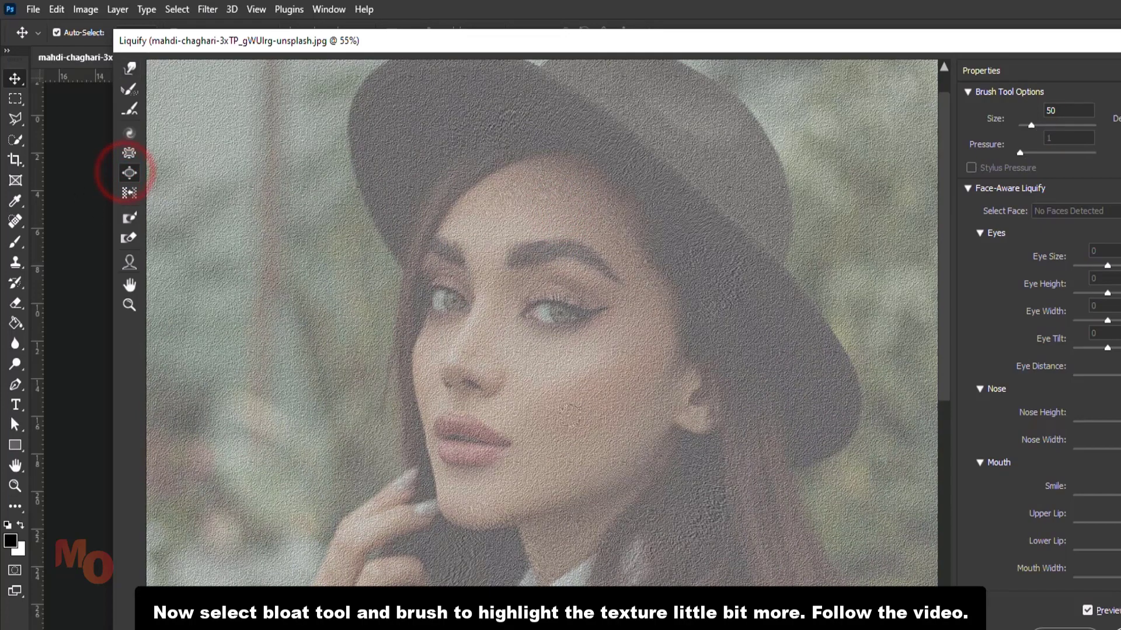
key("bracketright")
key("bracketright")
key("bracketright")
key("bracketright")
key("bracketright")
key("bracketright")
key("bracketright")
key("bracketright")
key("bracketright")
key("bracketright")
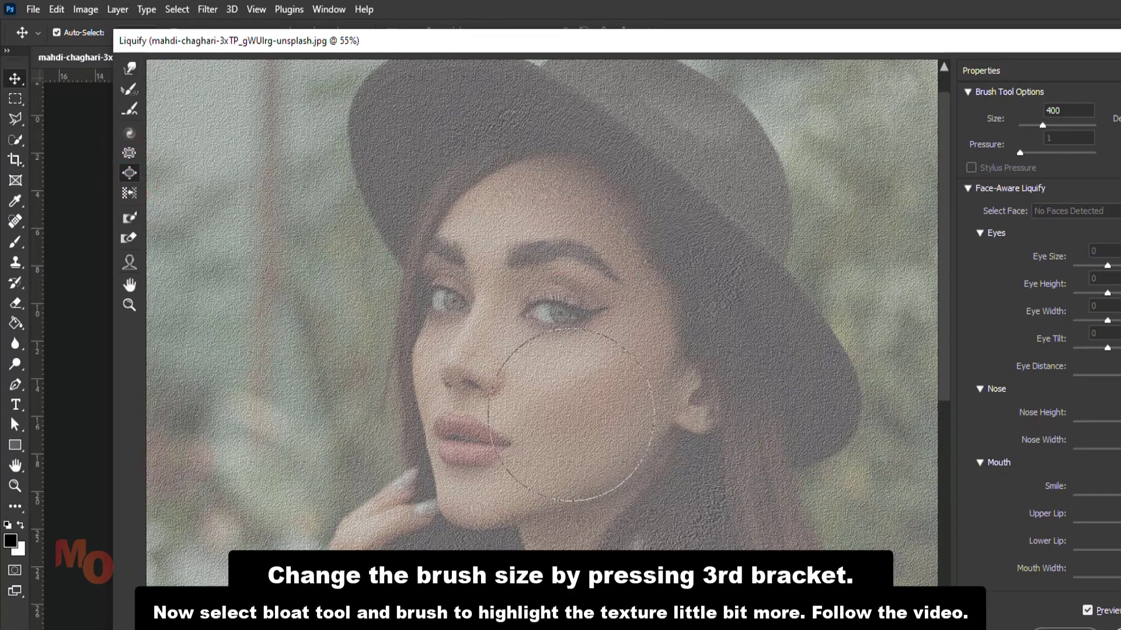
left_click(563, 407)
mouse_move(563, 407)
left_mouse_down()
mouse_move(563, 418)
mouse_move(580, 400)
left_mouse_up()
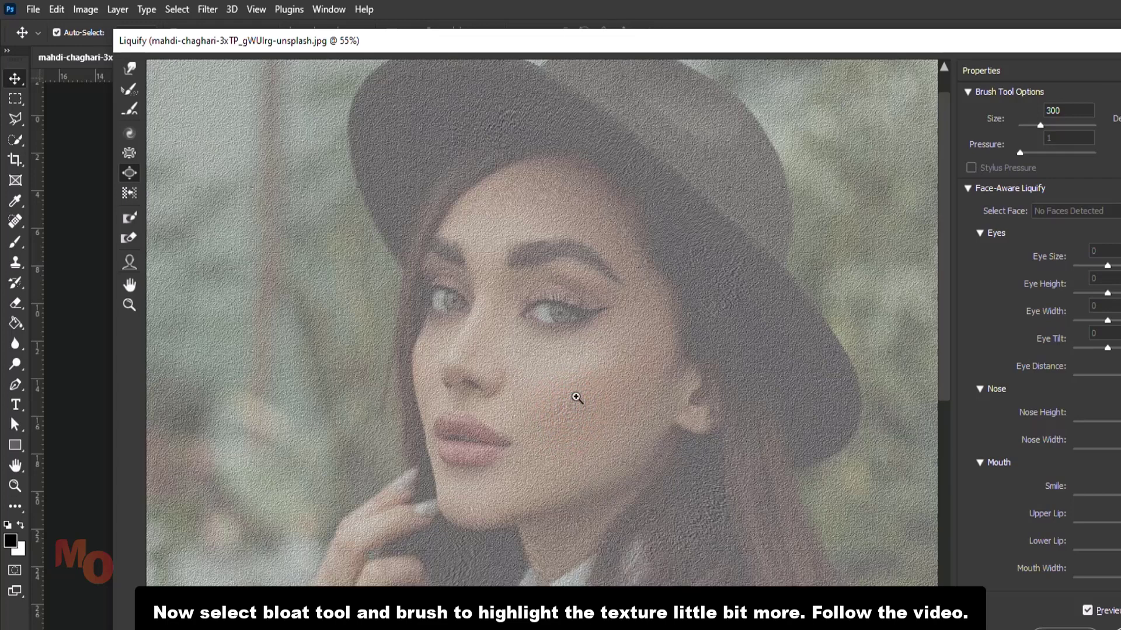
- Reduce the Bloat brush size to 80 and bloat the texture around the nose and on the chin
key("bracketleft")
key("bracketleft")
key("bracketleft")
key("bracketleft")
key("bracketleft")
key("bracketleft")
key("bracketleft")
mouse_move(425, 374)
left_mouse_down()
mouse_move(431, 390)
mouse_move(453, 362)
mouse_move(489, 372)
left_mouse_up()
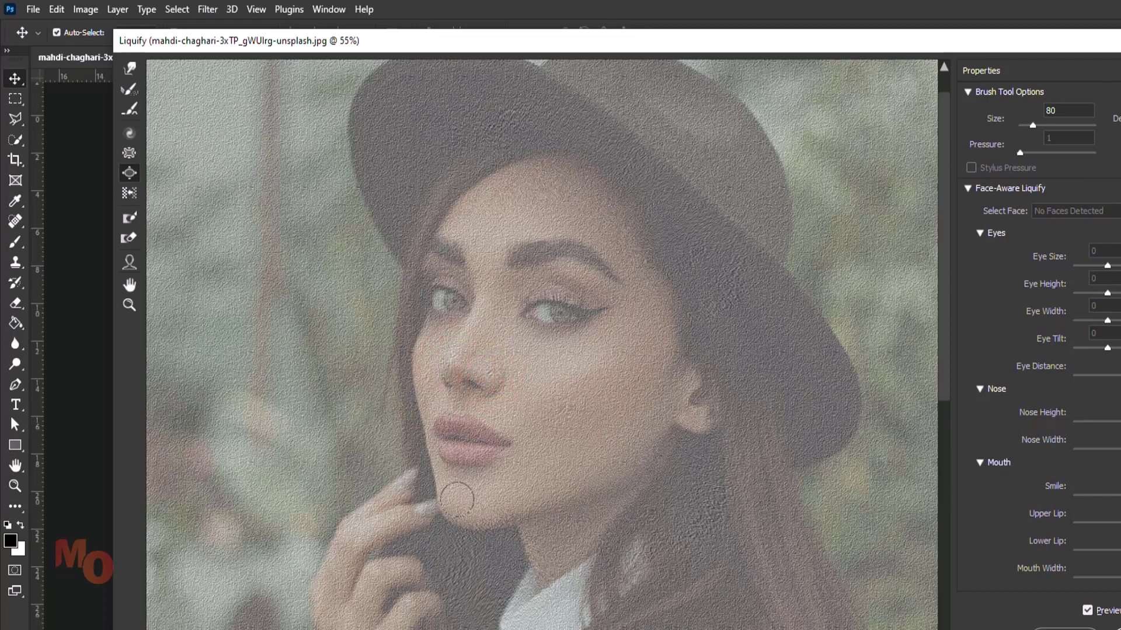
mouse_move(465, 499)
left_mouse_down()
mouse_move(455, 492)
mouse_move(467, 507)
mouse_move(488, 494)
left_mouse_up()
- Shrink the texture over her left eye with the Pucker tool at brush size 250
left_click(132, 153)
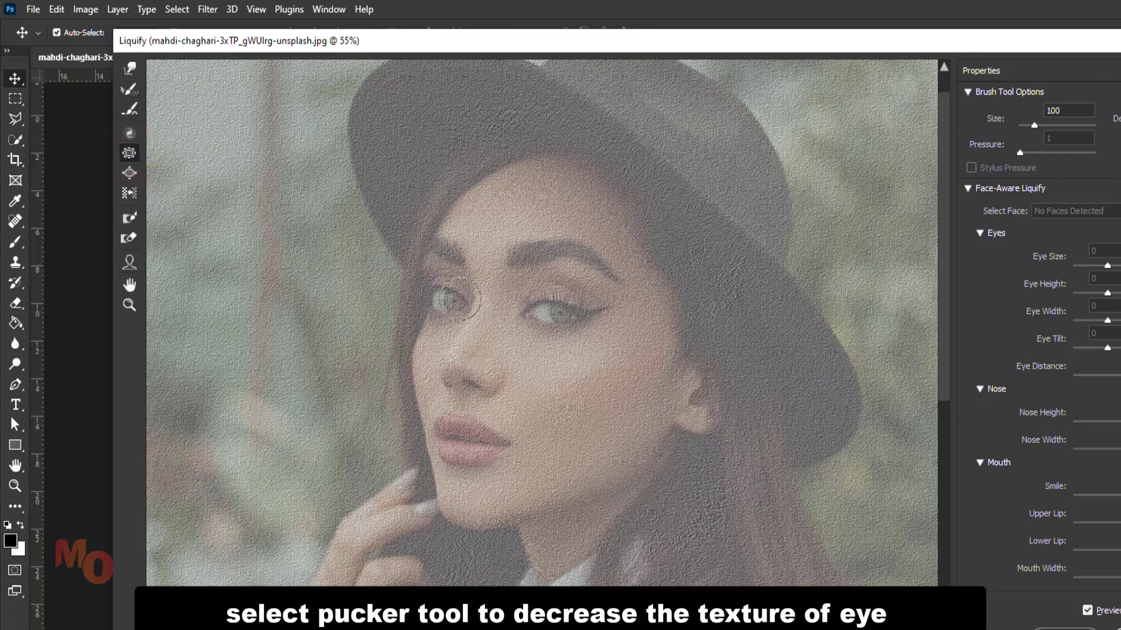
key("bracketright")
key("bracketright")
key("bracketright")
key("bracketright")
key("bracketright")
key("bracketright")
key("bracketright")
key("bracketright")
key("bracketright")
key("bracketright")
key("bracketleft")
key("bracketleft")
key("bracketleft")
key("bracketleft")
key("bracketleft")
left_click_drag(555, 308, 555, 306)
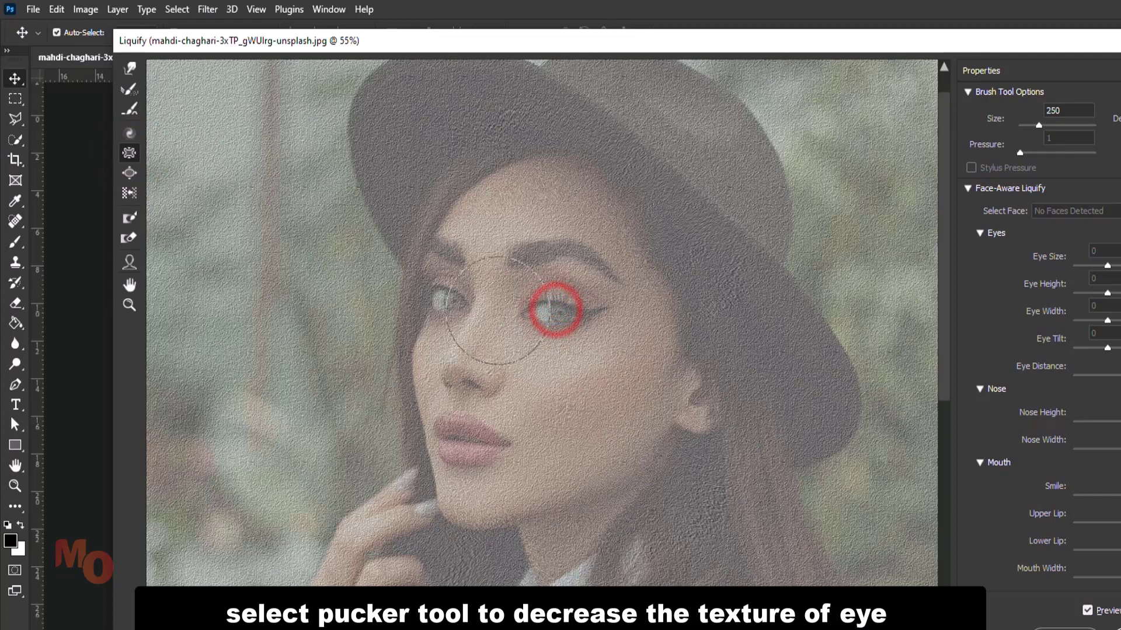
- Pucker the texture over her right eye at brush size 150 and apply the Liquify changes
key("bracketleft")
key("bracketleft")
key("bracketleft")
key("bracketleft")
key("bracketleft")
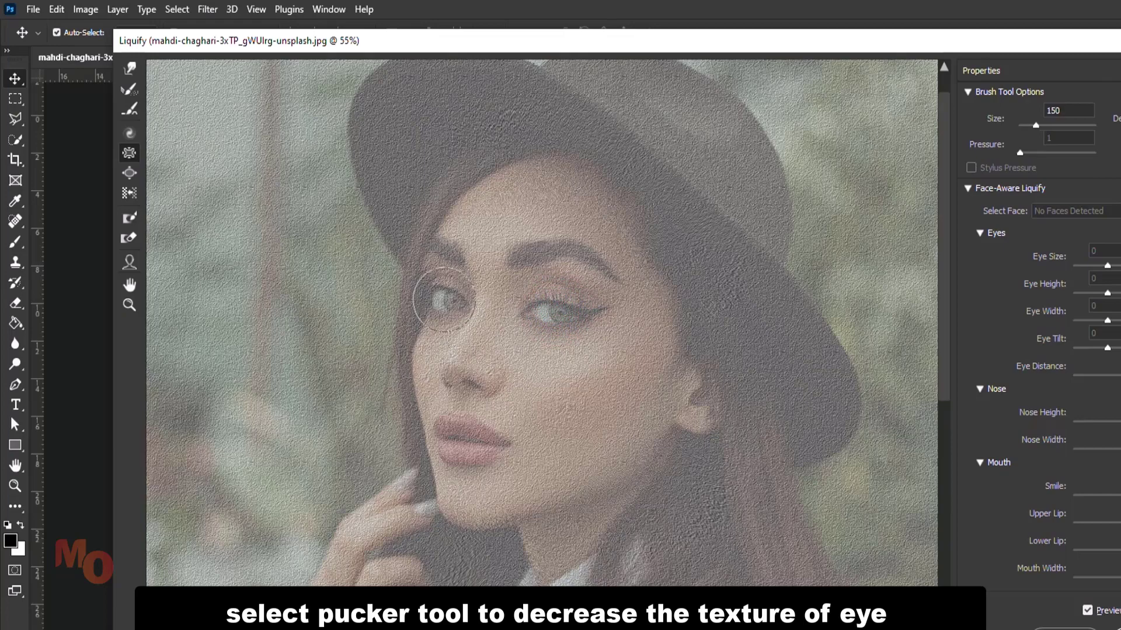
left_click_drag(444, 300, 444, 300)
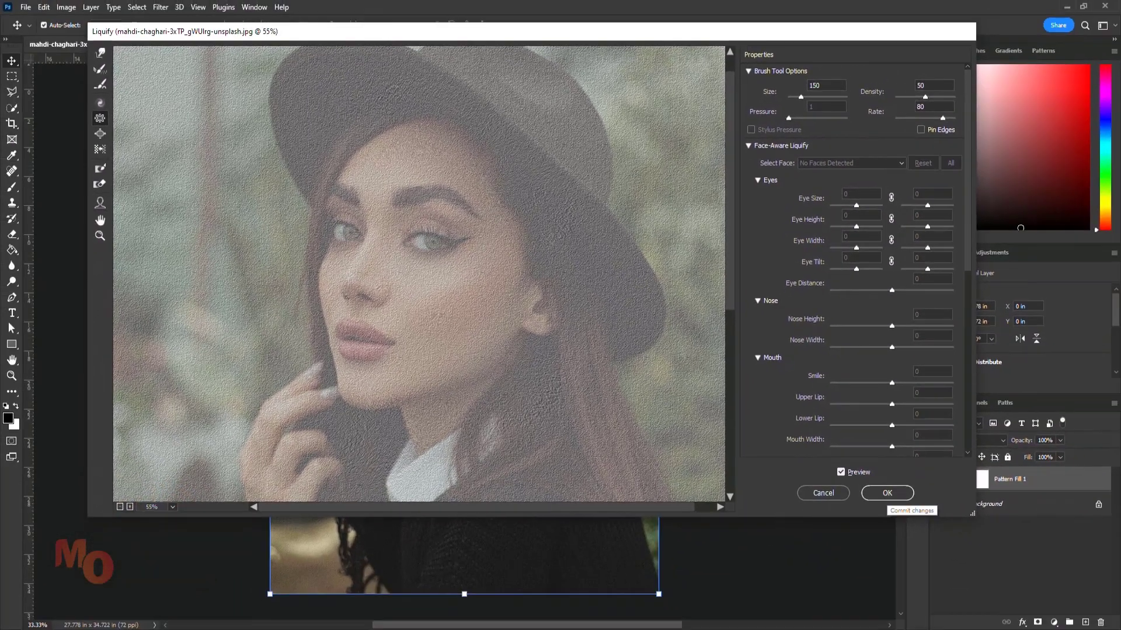
left_click(912, 509)
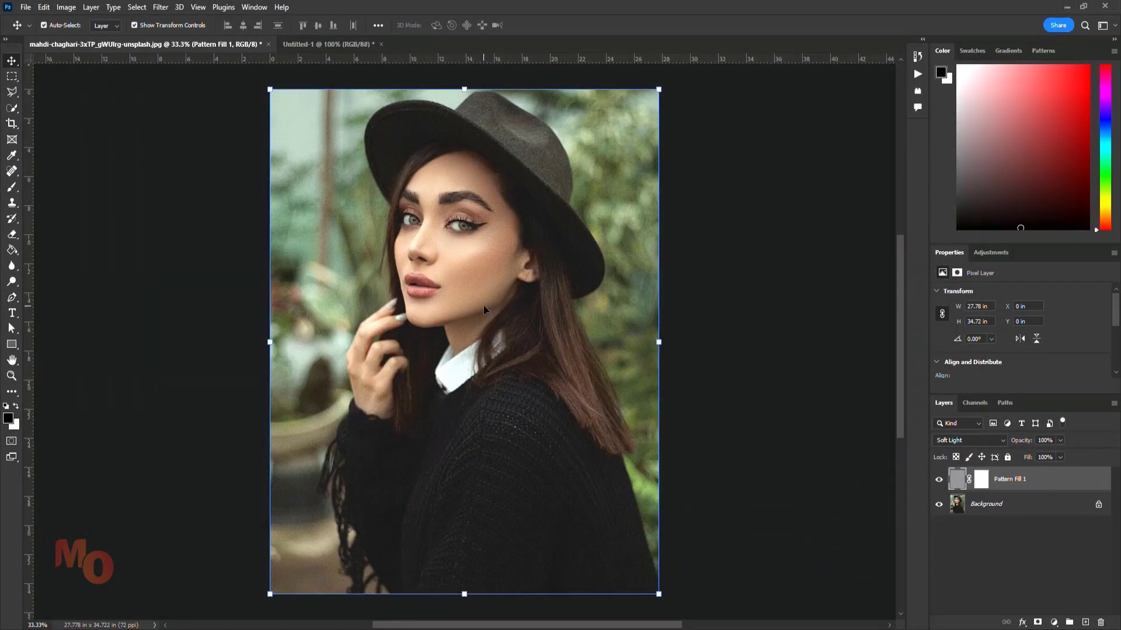
- Open the Blending Options of the Pattern Fill 1 layer and set Blend If to Gray
scroll(398, 270, "up", 5)
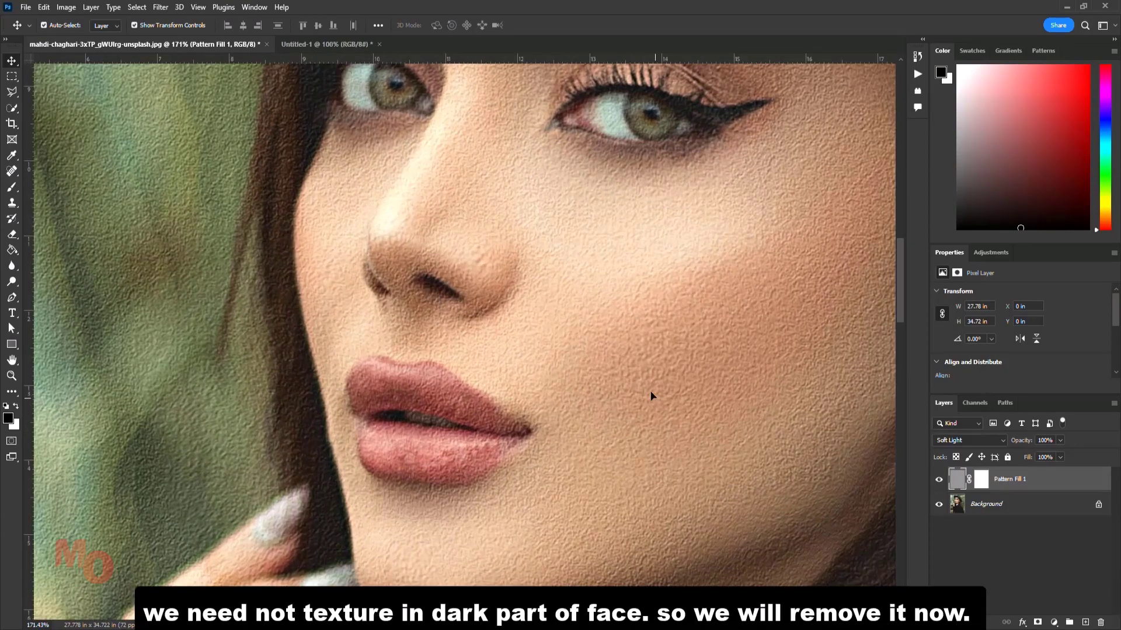
left_click_drag(602, 316, 413, 303)
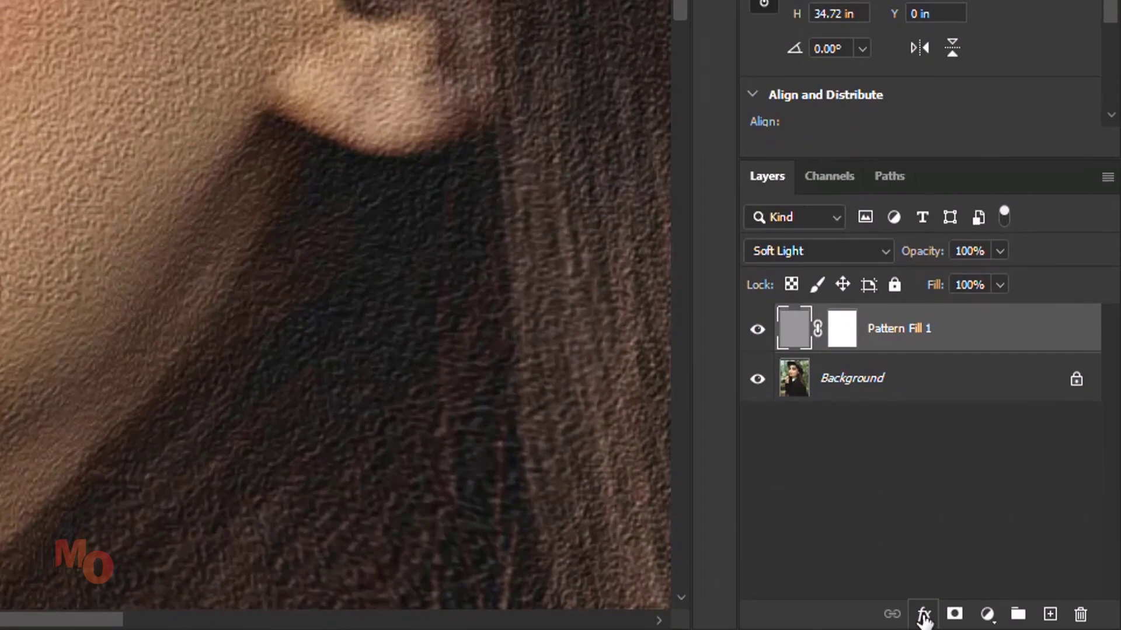
left_click(923, 614)
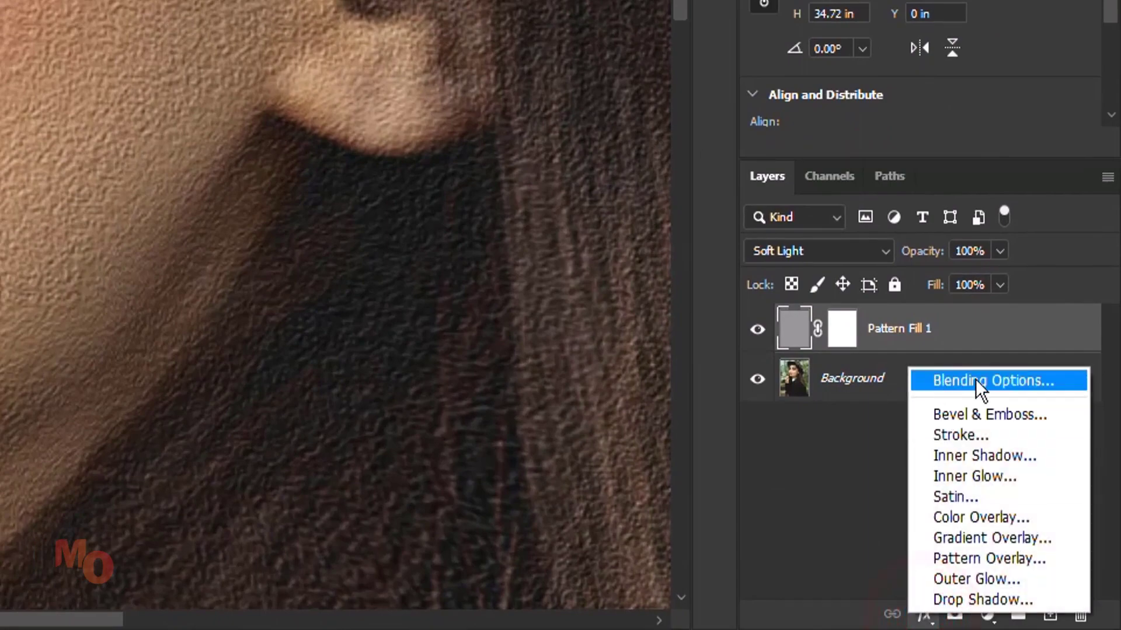
left_click(960, 381)
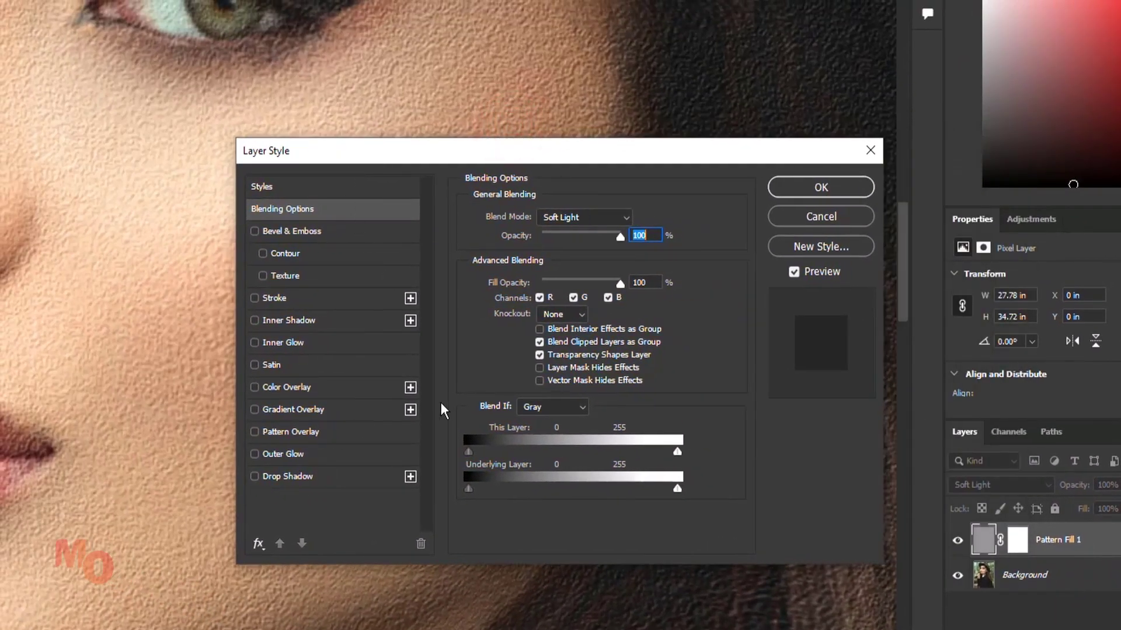
left_click(537, 407)
left_click(534, 418)
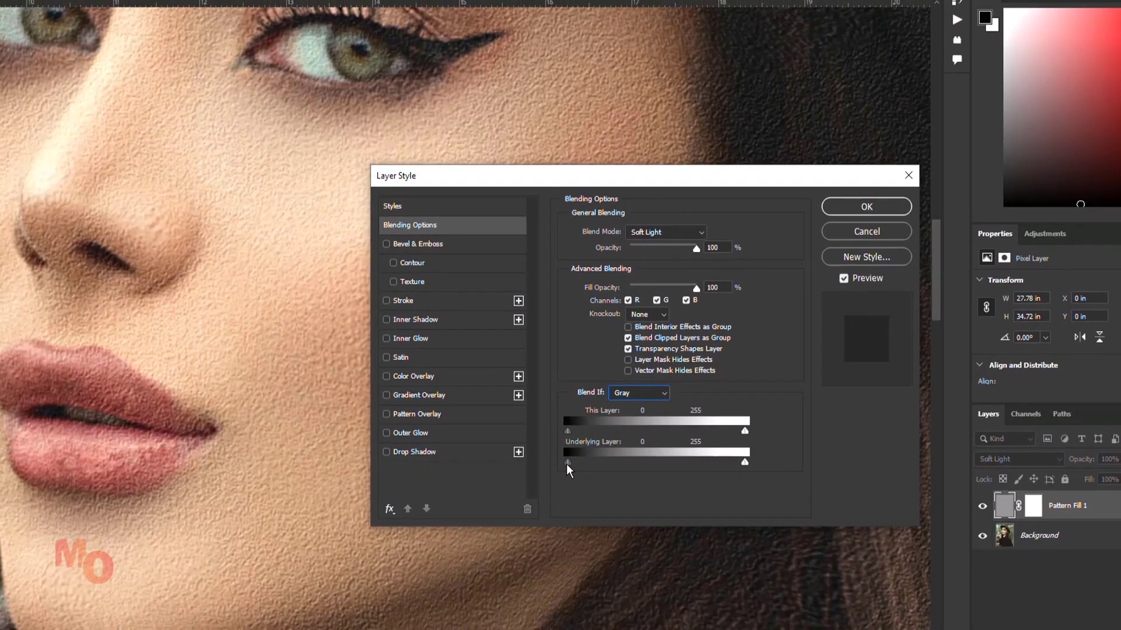
- Split the Underlying Layer's dark Blend If slider to 31 / 60 to remove texture from the dark areas
left_click_drag(468, 489, 491, 492)
left_click_drag(587, 471, 617, 476)
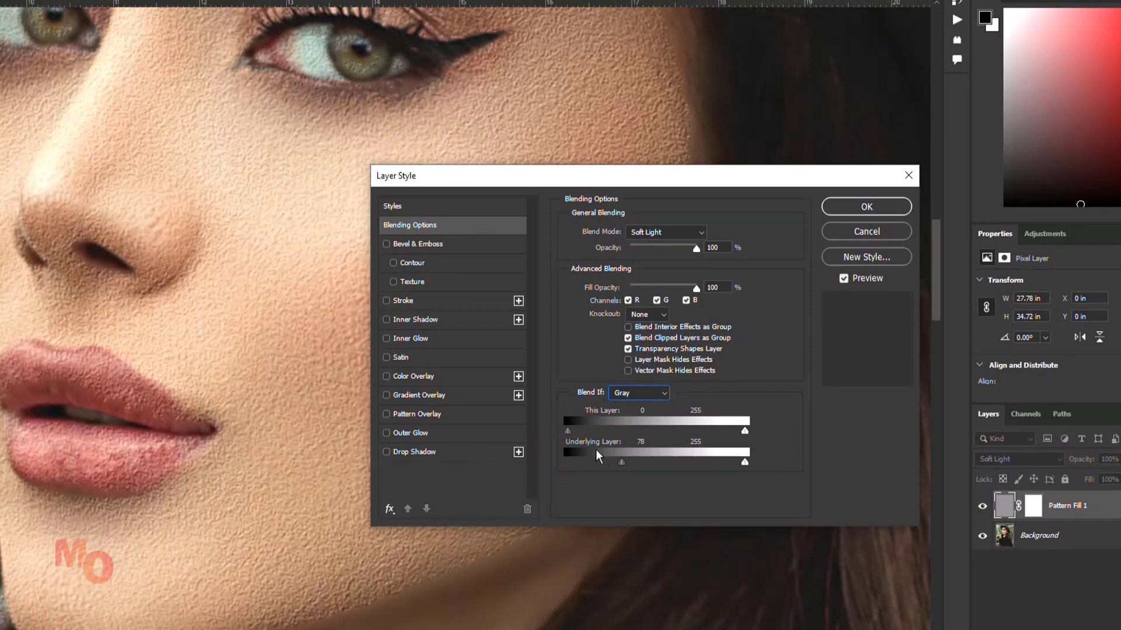
left_click_drag(624, 467, 630, 469)
left_click_drag(612, 462, 607, 464)
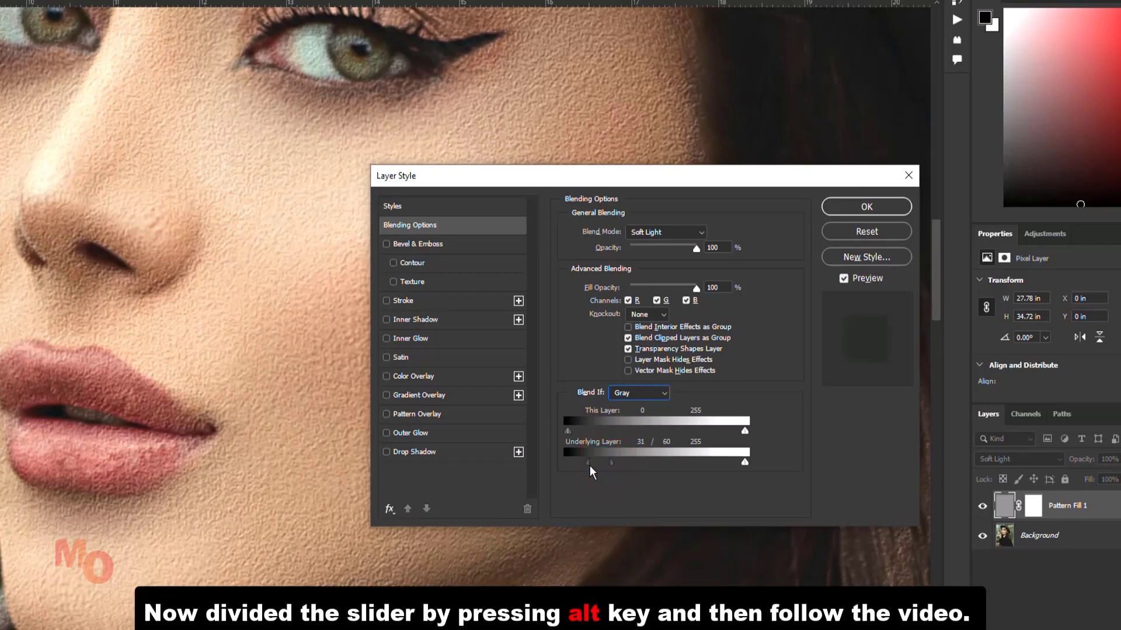
left_click_drag(577, 467, 582, 469)
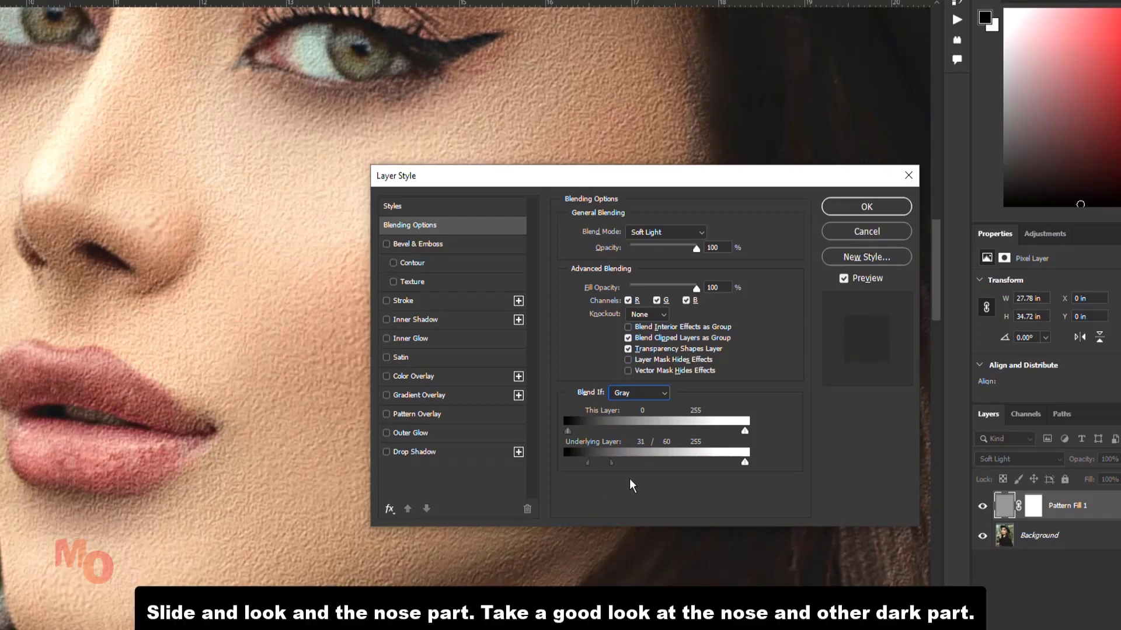
- Split the Underlying Layer's highlight Blend If slider to 202 / 218 and apply the layer style
left_click_drag(93, 149, 193, 395)
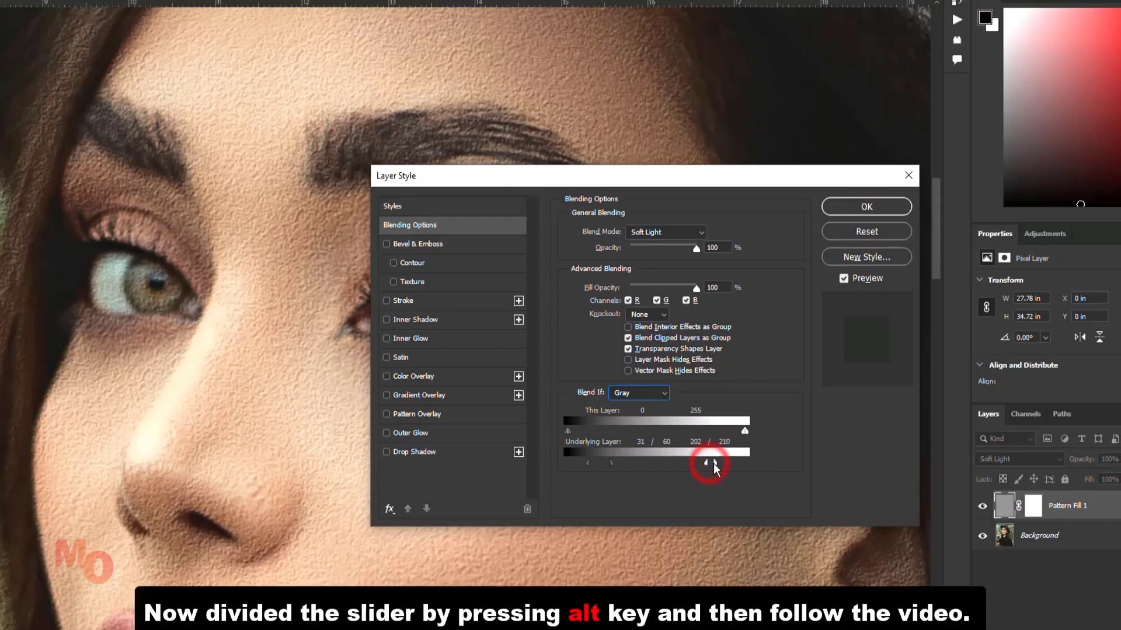
left_click_drag(723, 470, 718, 464)
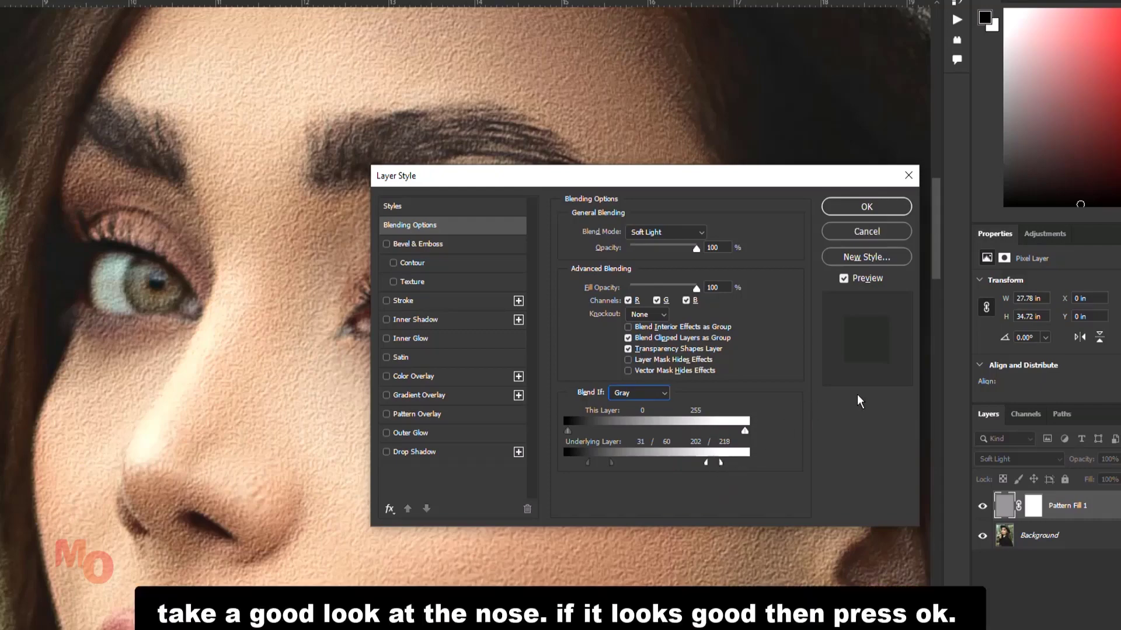
left_click(866, 207)
- Soften the texture along the outer cheek and jawline with the Blur tool at 50% strength and brush size 70
scroll(439, 358, "down", 5)
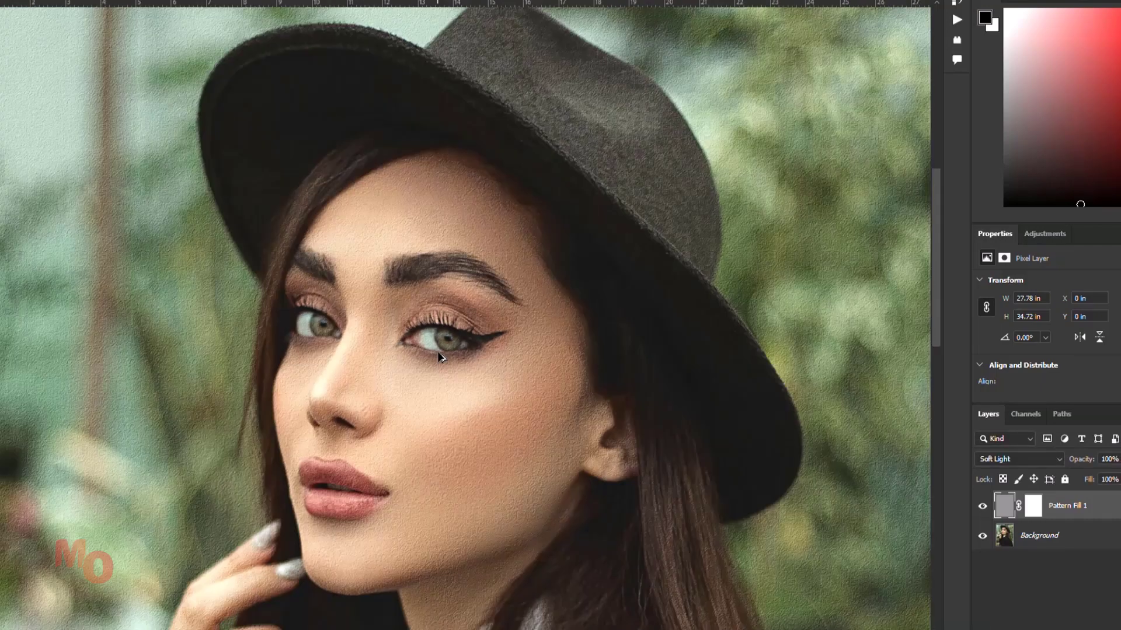
left_click_drag(498, 453, 513, 431)
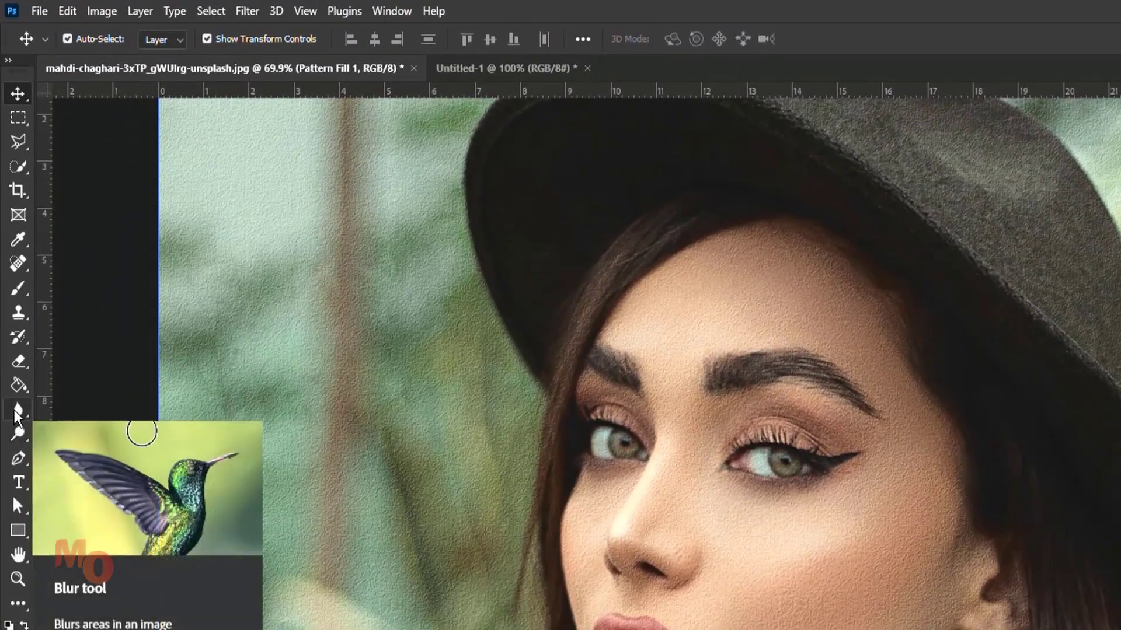
left_click(18, 412)
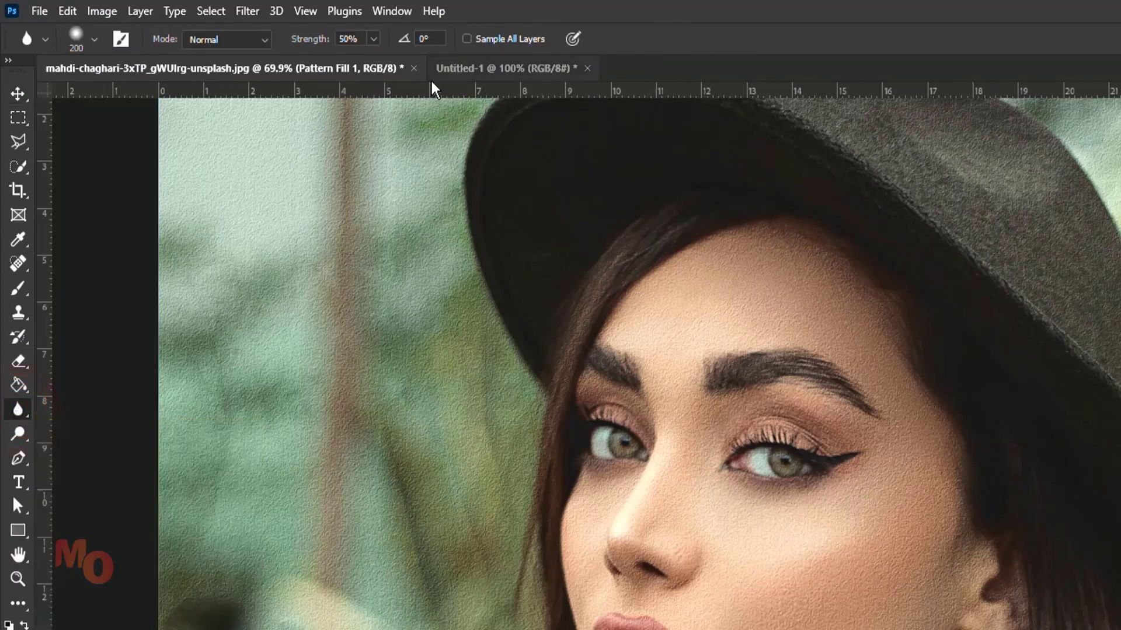
left_click(342, 37)
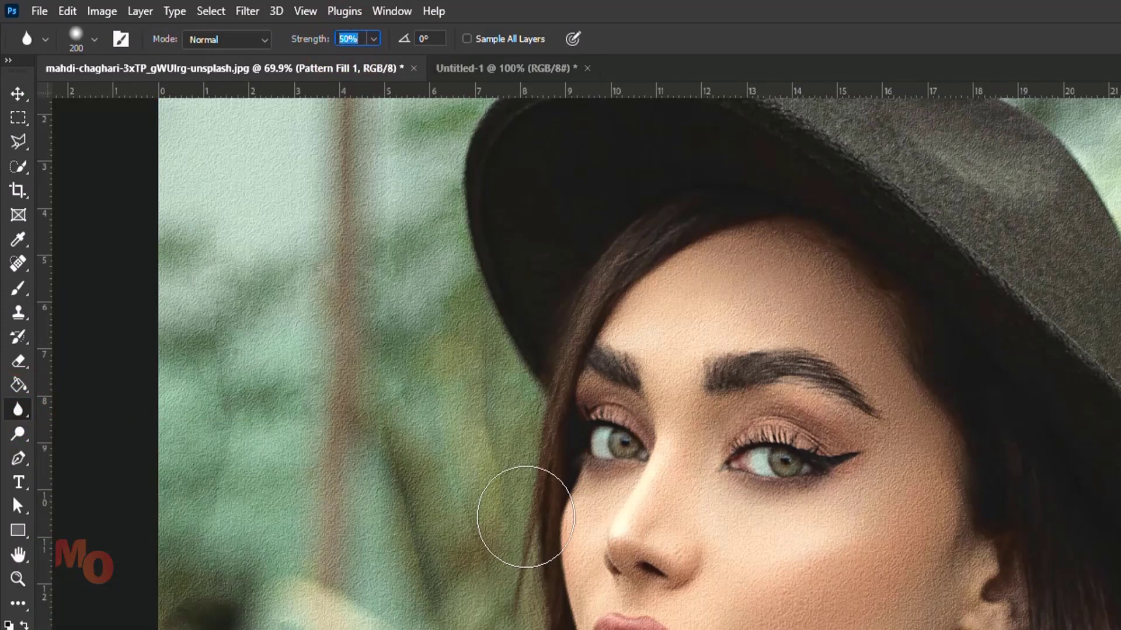
left_click(564, 5)
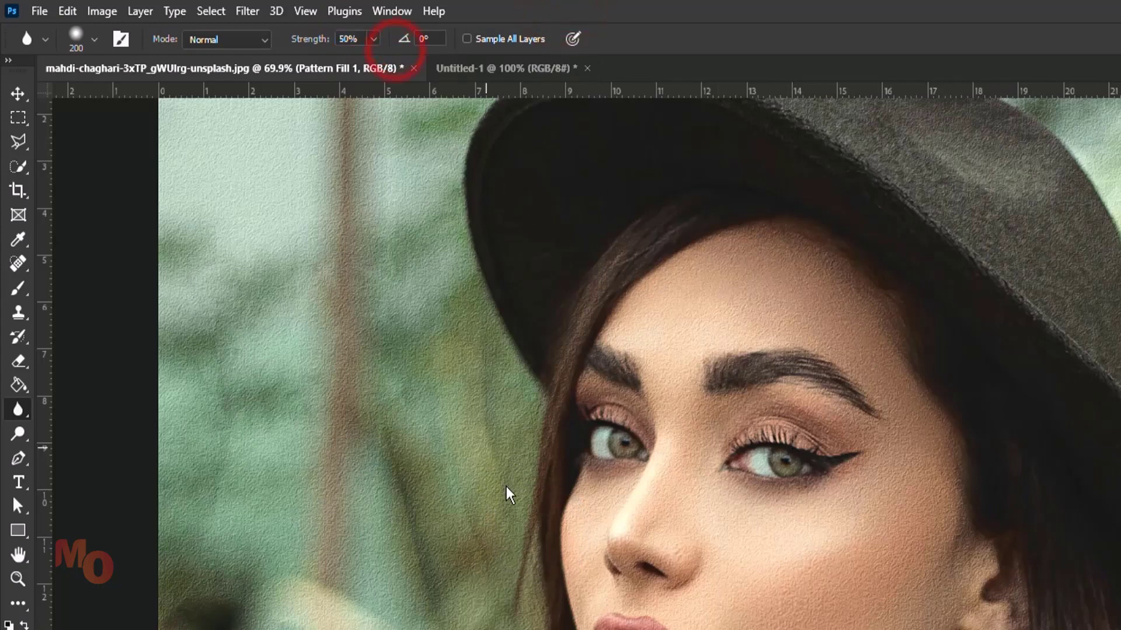
key("bracketleft")
key("bracketleft")
key("bracketleft")
key("bracketleft")
key("bracketleft")
key("bracketleft")
mouse_move(520, 508)
left_mouse_down()
mouse_move(564, 507)
mouse_move(566, 627)
left_mouse_up()
key("bracketleft")
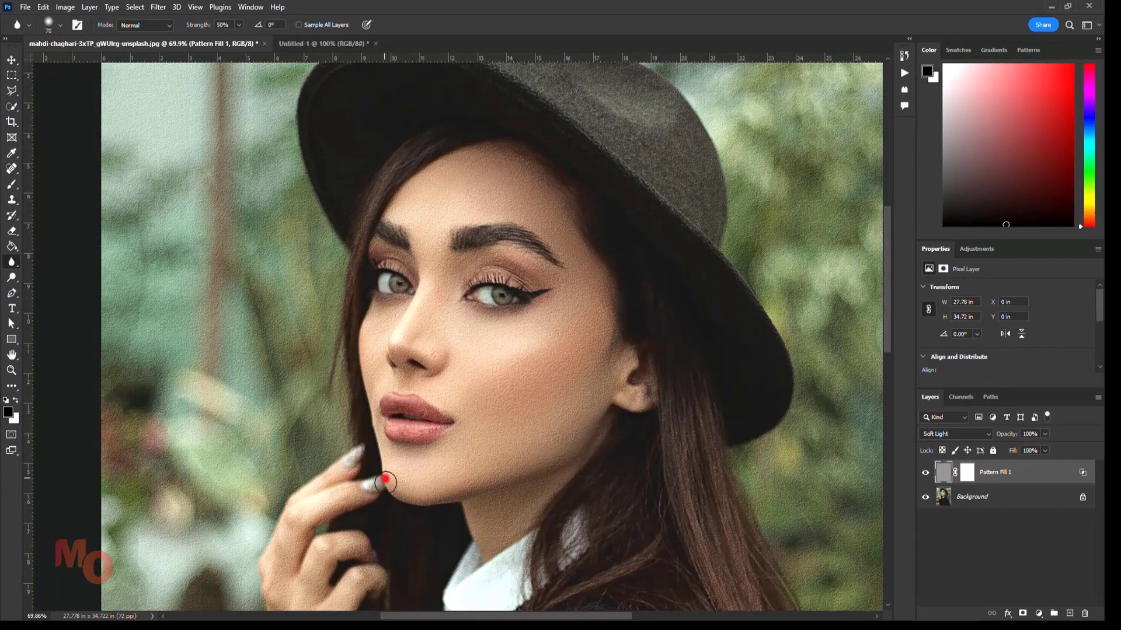
mouse_move(386, 480)
left_mouse_down()
mouse_move(387, 470)
mouse_move(430, 507)
mouse_move(462, 511)
left_mouse_up()
left_click_drag(374, 488, 376, 496)
- Blur the texture along the edges of the hand and fingers and beneath the jaw
scroll(375, 494, "down", 3)
left_click_drag(316, 341, 288, 382)
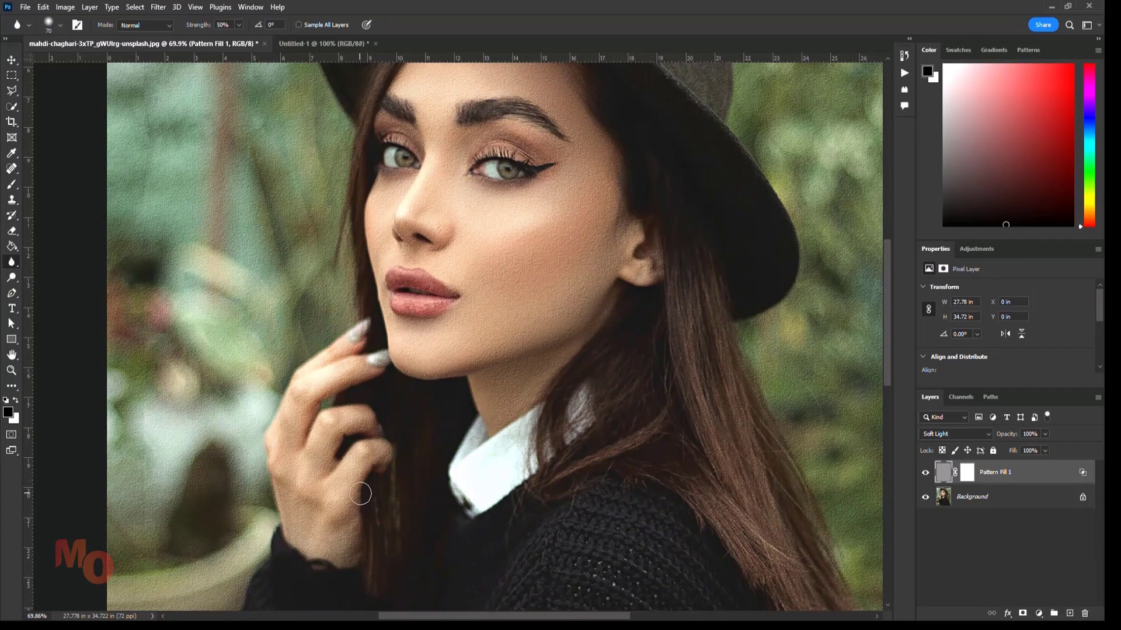
left_click_drag(361, 494, 389, 484)
mouse_move(386, 419)
left_mouse_down()
mouse_move(329, 401)
mouse_move(315, 430)
left_mouse_up()
left_click(389, 377)
left_click(470, 392)
- Blur the texture around the ear, along the hairline and down the hair-side edge of the face
mouse_move(628, 280)
left_mouse_down()
mouse_move(677, 295)
mouse_move(675, 284)
mouse_move(633, 321)
left_mouse_up()
left_click_drag(631, 313, 642, 358)
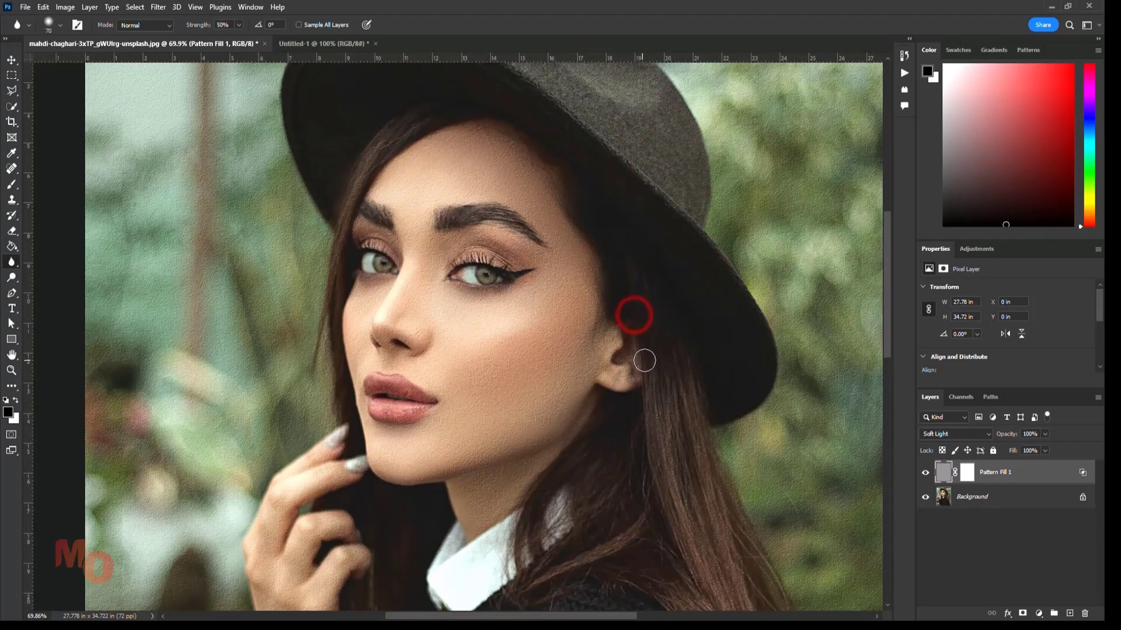
left_click(641, 376)
left_click(396, 144)
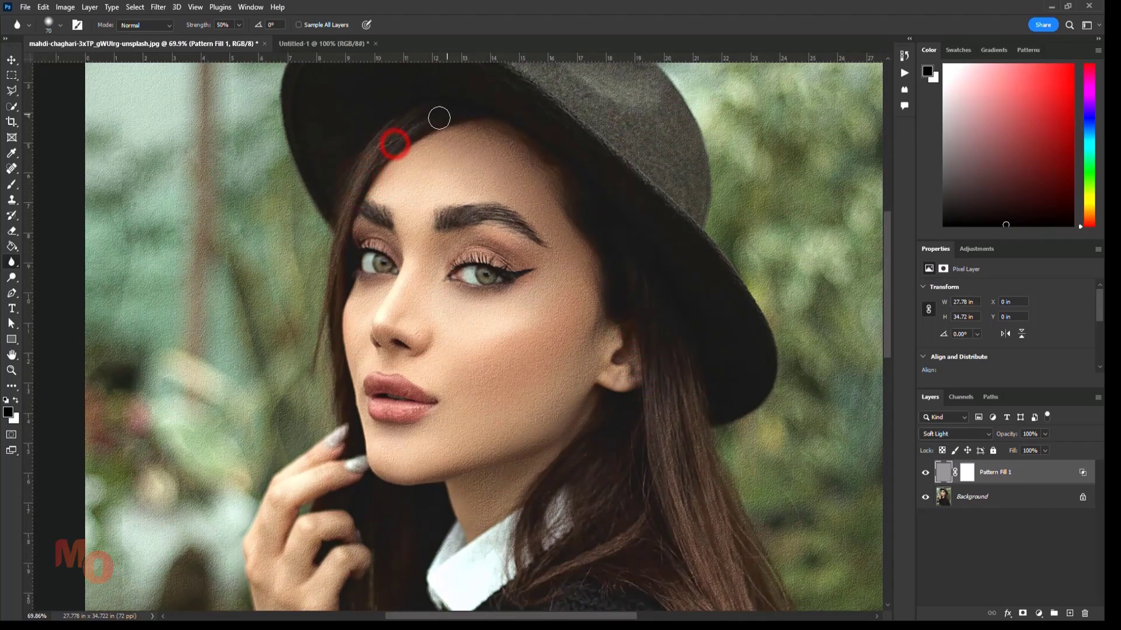
left_click(442, 115)
left_click(355, 224)
mouse_move(347, 297)
left_mouse_down()
mouse_move(340, 346)
mouse_move(360, 456)
mouse_move(372, 478)
mouse_move(428, 488)
mouse_move(389, 478)
left_mouse_up()
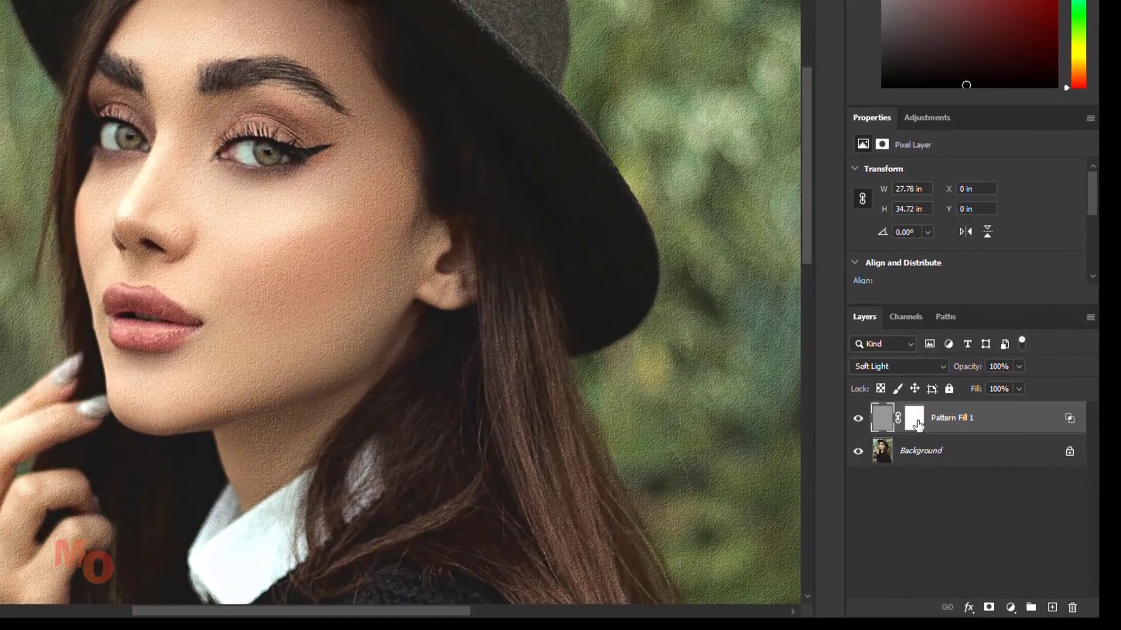
- Invert the pattern fill layer's mask to black so the texture is hidden across the whole image
left_click(915, 419)
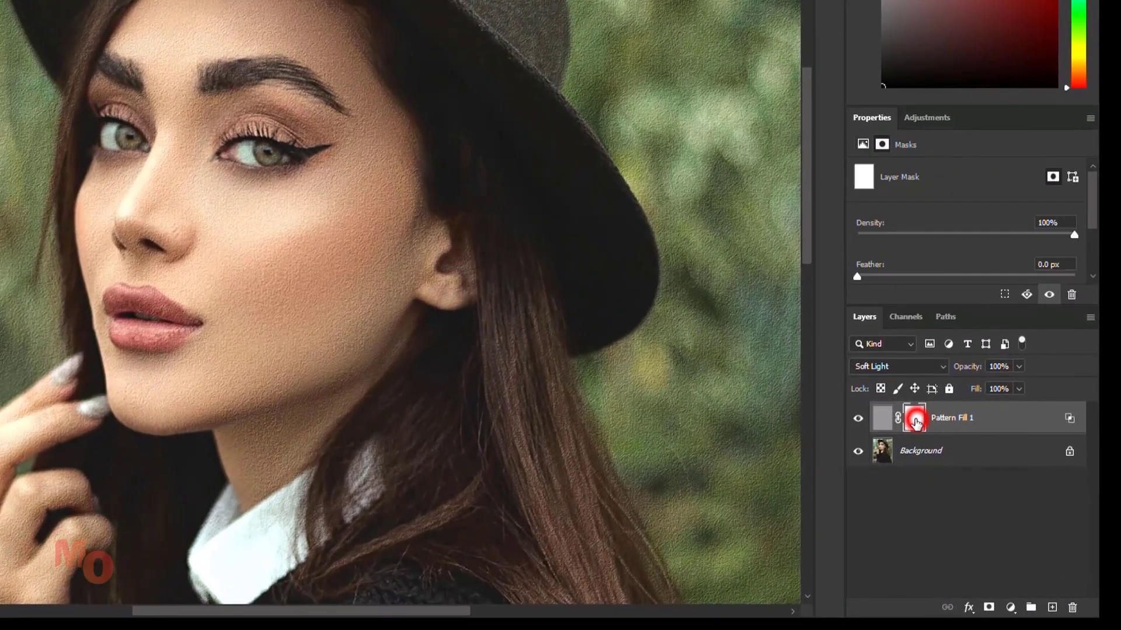
scroll(955, 195, "down", 3)
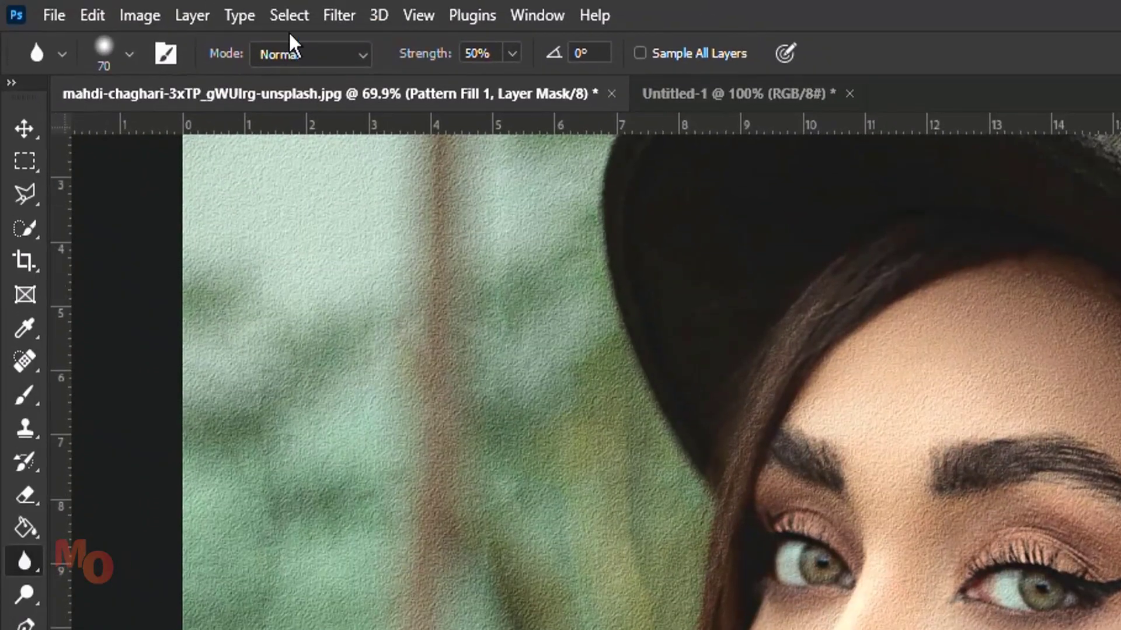
left_click(336, 15)
mouse_move(140, 15)
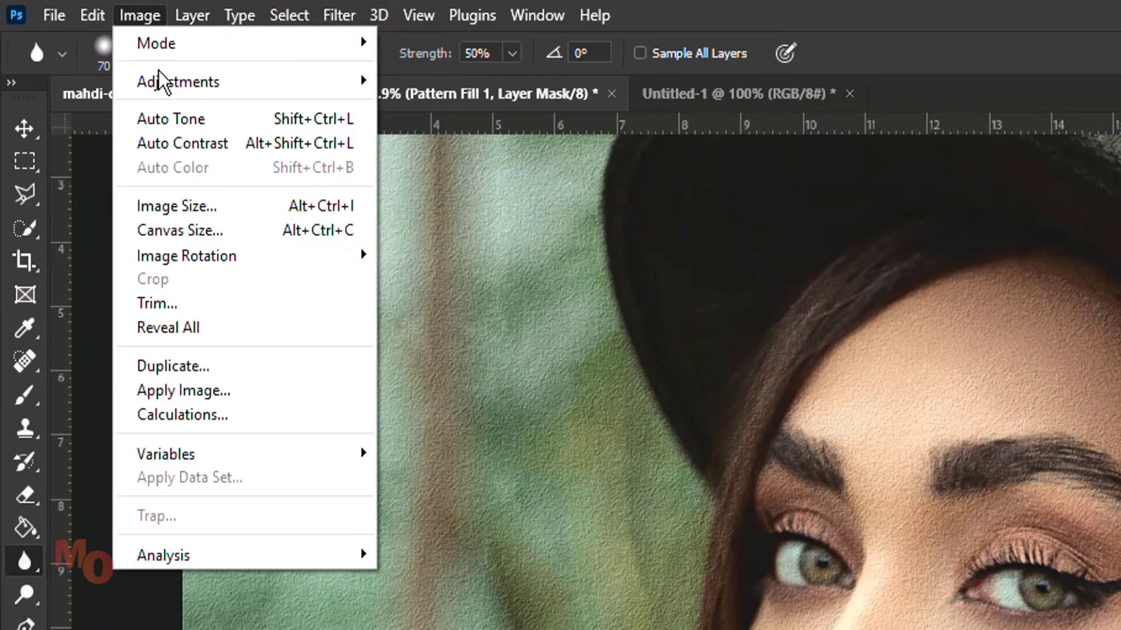
mouse_move(333, 97)
left_click(536, 381)
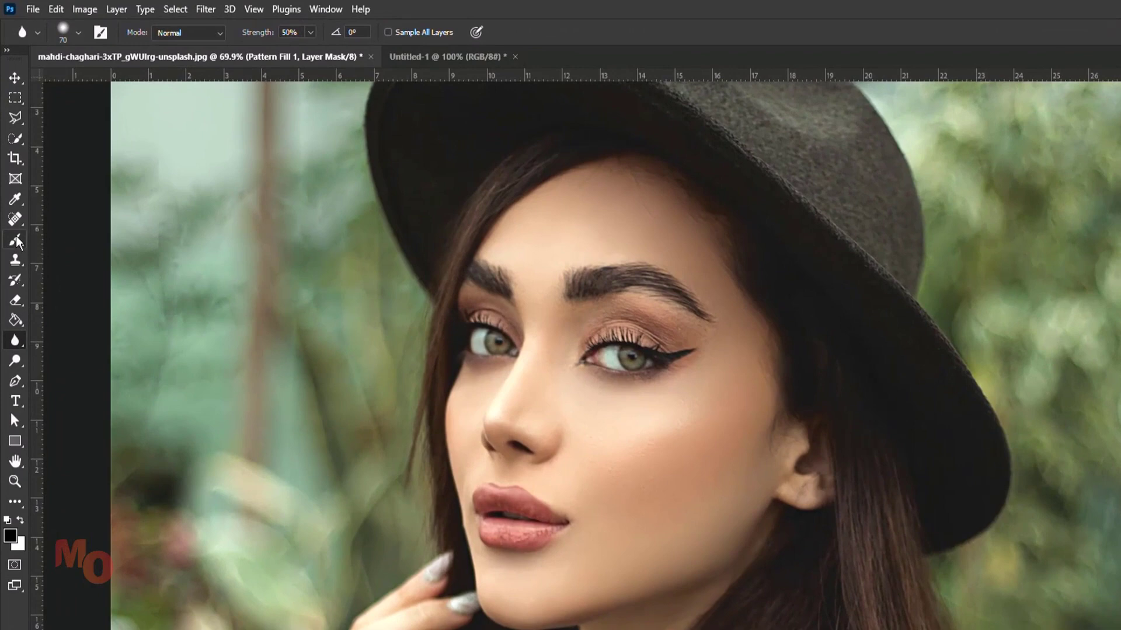
- Set up a white Soft Round brush at 150 px, 0% hardness, 40% opacity and 45% flow
left_click(12, 186)
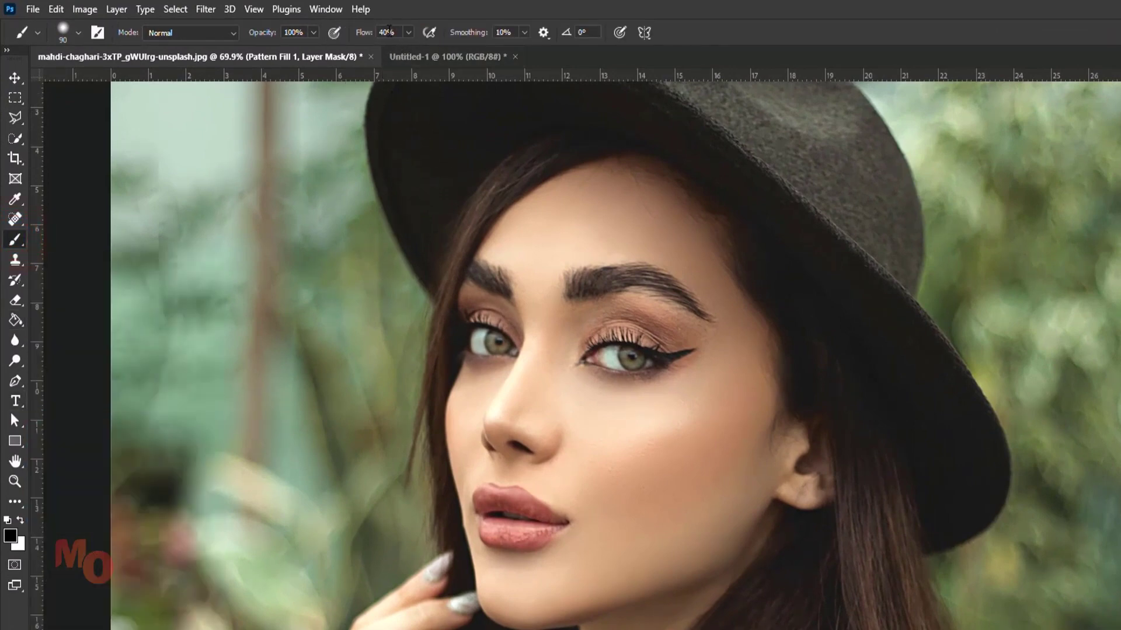
left_click(384, 32)
type("40")
left_click(20, 520)
key("bracketright")
key("bracketright")
key("bracketright")
left_click(78, 32)
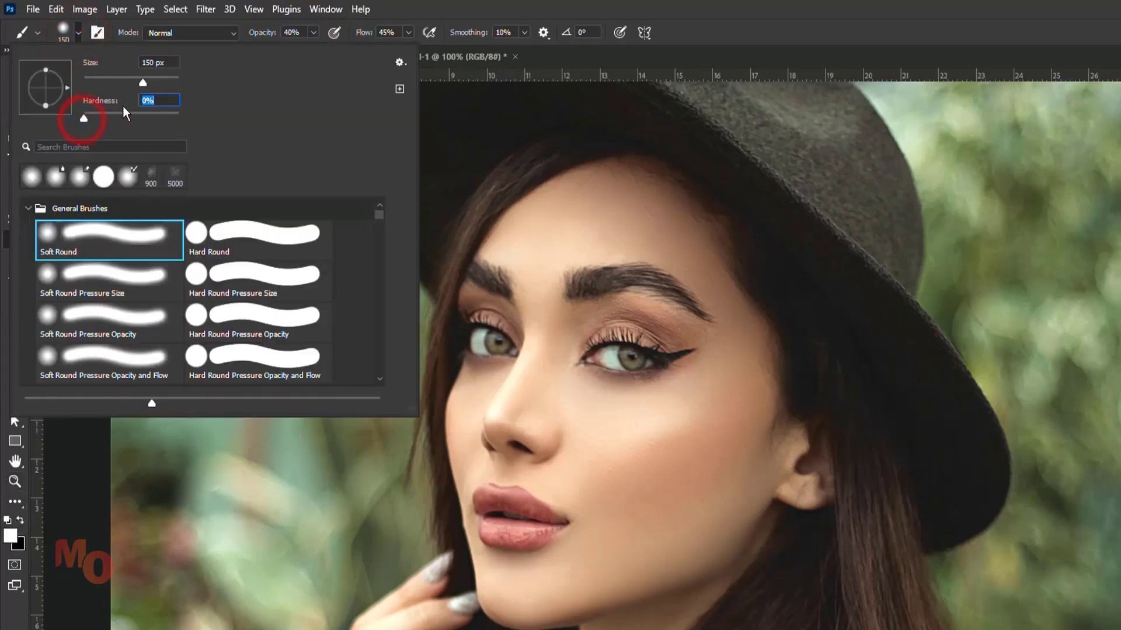
key("Return")
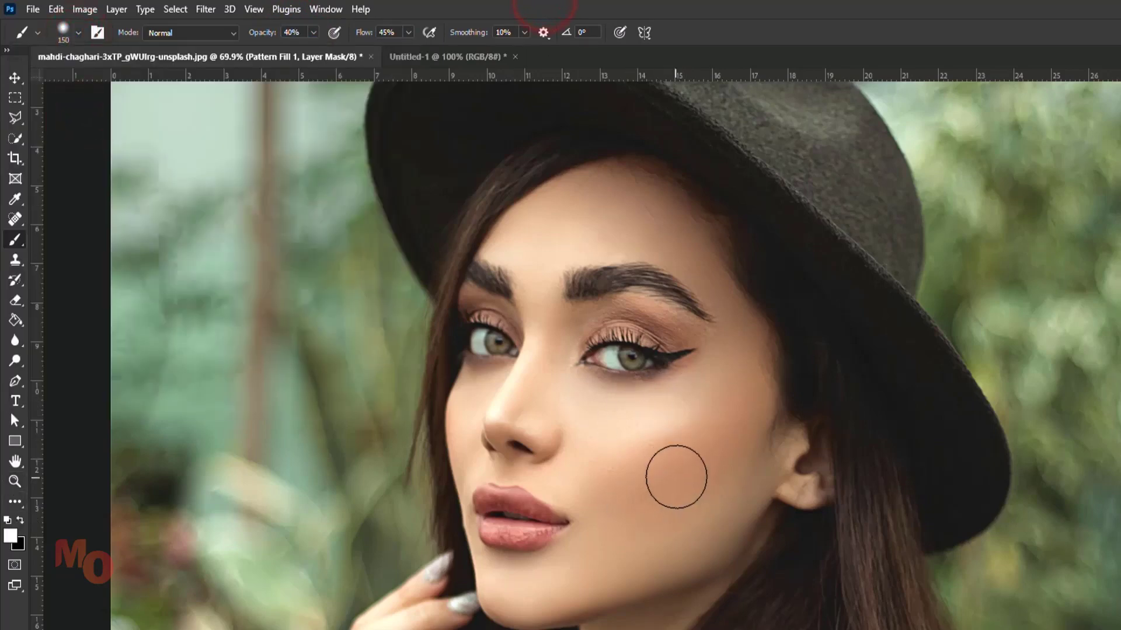
- Paint white on the mask to reveal the texture over the near cheek, beside the mouth and down to the chin
left_click(739, 451)
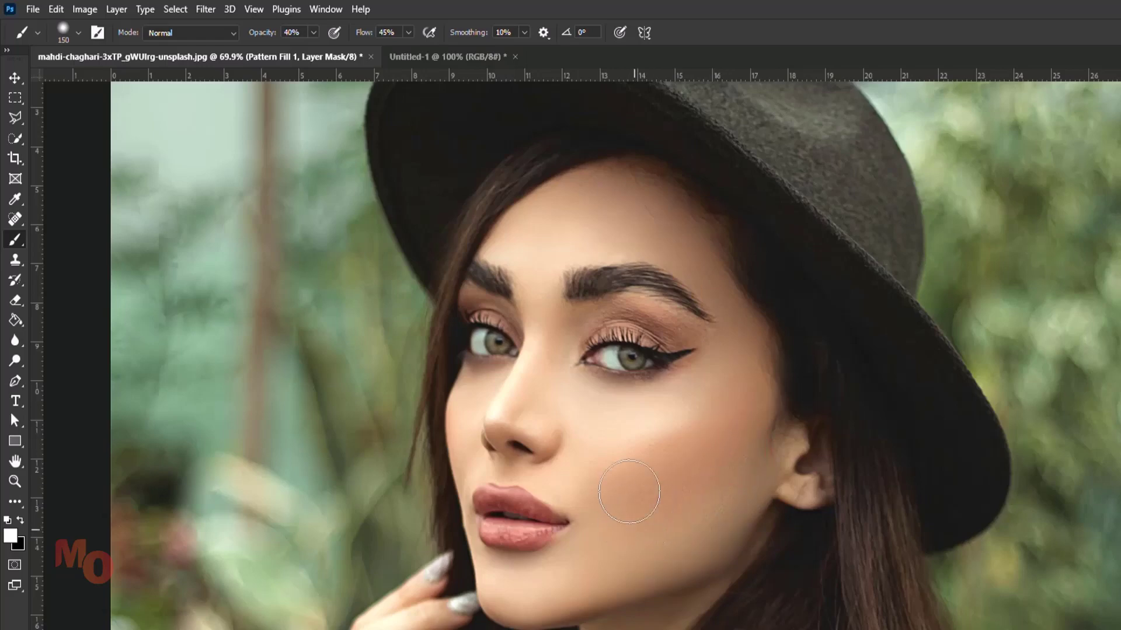
mouse_move(622, 536)
left_mouse_down()
mouse_move(611, 562)
mouse_move(630, 488)
mouse_move(683, 401)
mouse_move(729, 417)
mouse_move(660, 533)
mouse_move(603, 580)
mouse_move(564, 579)
left_mouse_up()
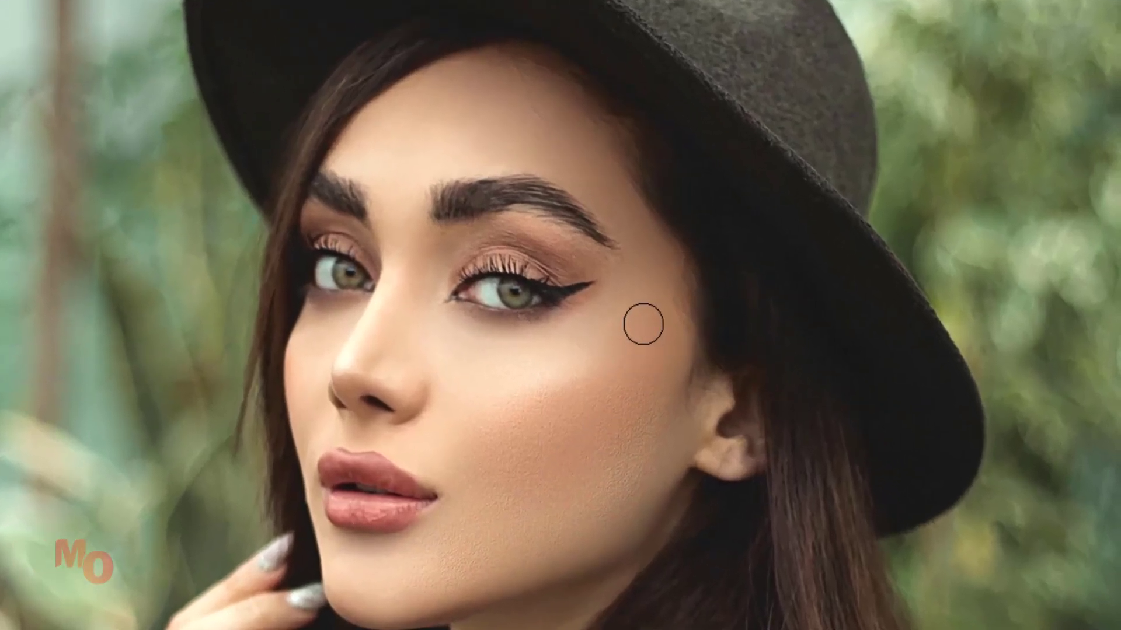
left_click(688, 345)
left_click(548, 437)
left_click(506, 382)
left_click(441, 450)
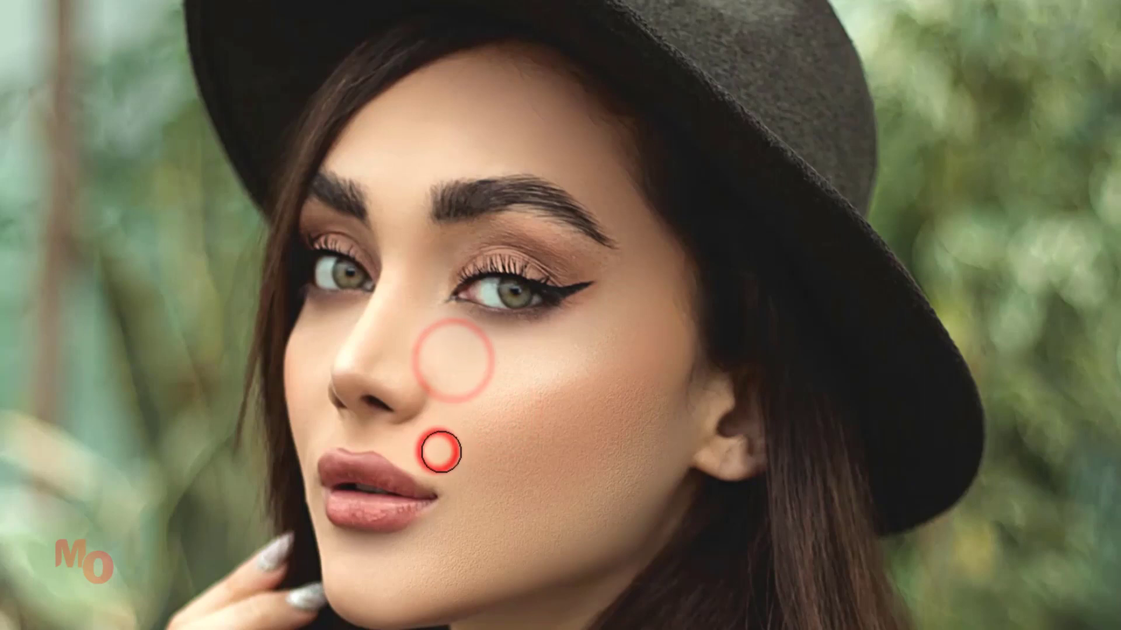
left_click(450, 508)
left_click(446, 525)
left_click(414, 601)
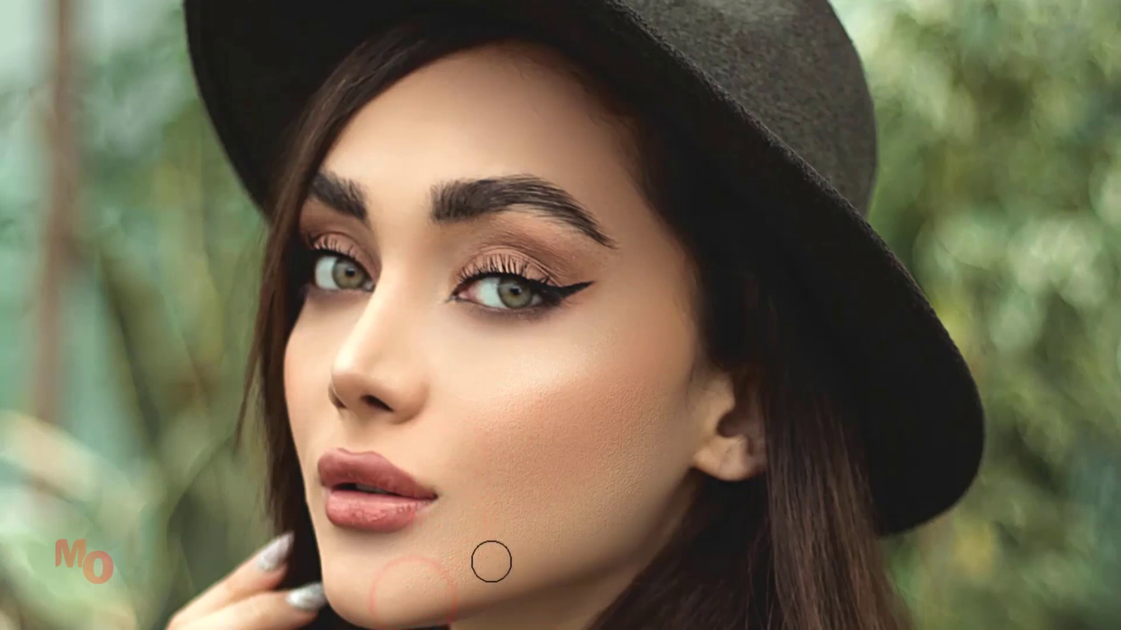
- Reveal the texture on the far cheek, above the upper lip, at the mouth corner and across the chin
left_click(324, 338)
left_click(331, 433)
left_click(375, 438)
left_click(430, 523)
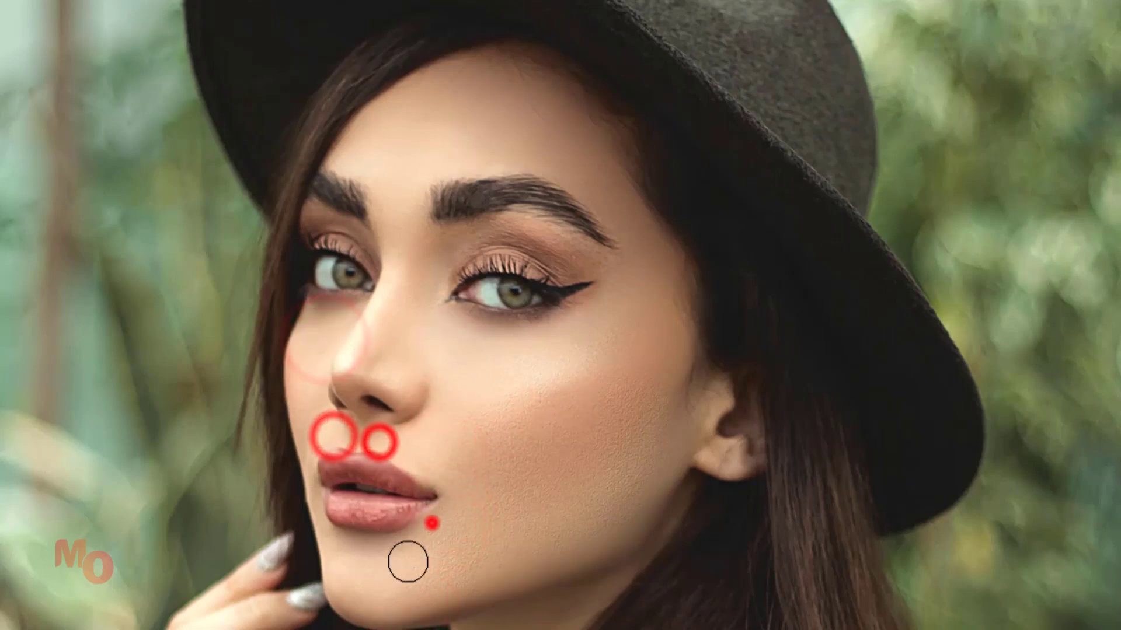
left_click(338, 593)
left_click(413, 611)
- Build up the texture on the near jaw and upper cheek, and reveal it along the nose
left_click(655, 470)
left_click(638, 518)
left_click(573, 360)
left_click(433, 337)
left_click(421, 292)
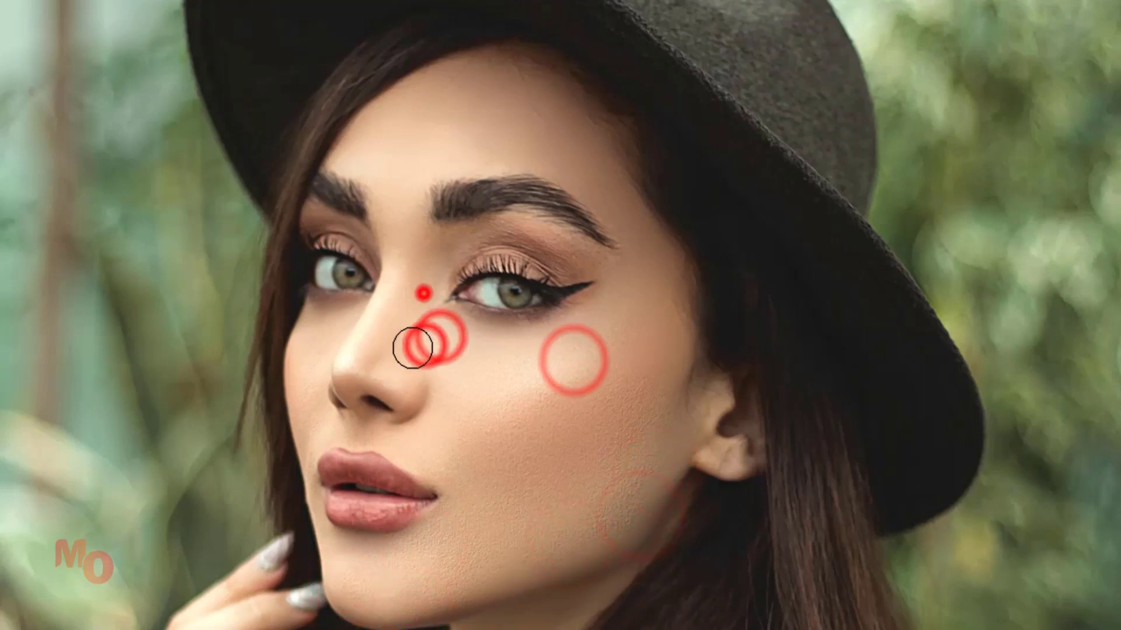
left_click(395, 260)
left_click(368, 344)
- Paint white on the mask across the forehead to reveal the skin texture up to the hairline
left_click(442, 85)
left_click(382, 102)
left_click(400, 127)
left_click(465, 140)
left_click(541, 115)
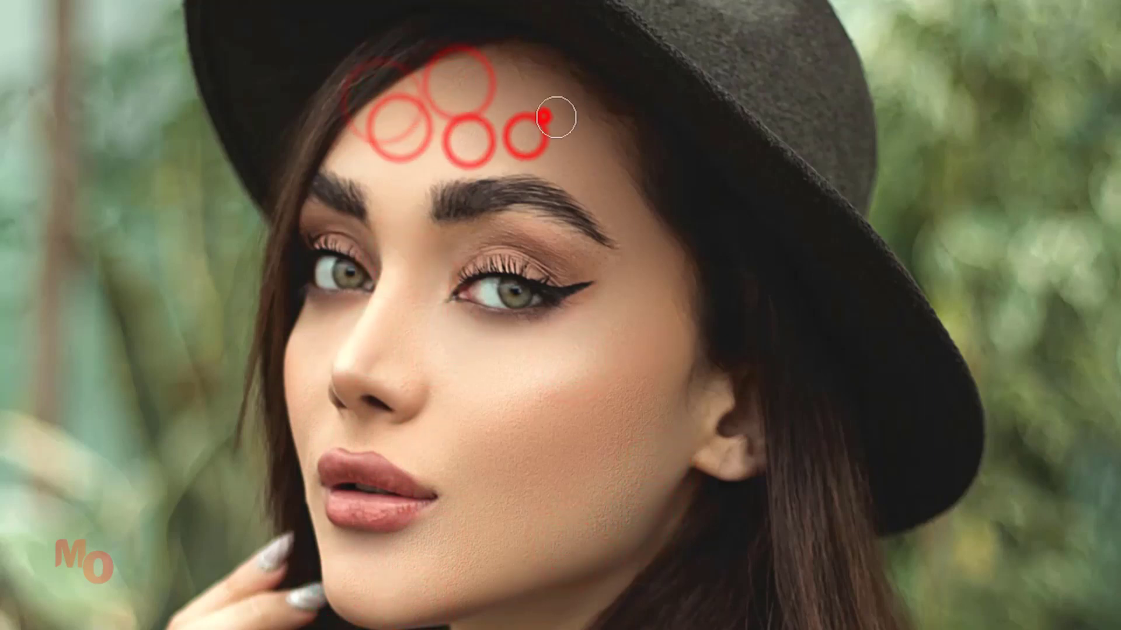
left_click(380, 155)
left_click(501, 95)
left_click(418, 82)
- Reveal the texture between the eyebrows, on the nose bridge, beneath both eyes and at the temple
left_click(405, 180)
left_click(400, 211)
left_click(419, 293)
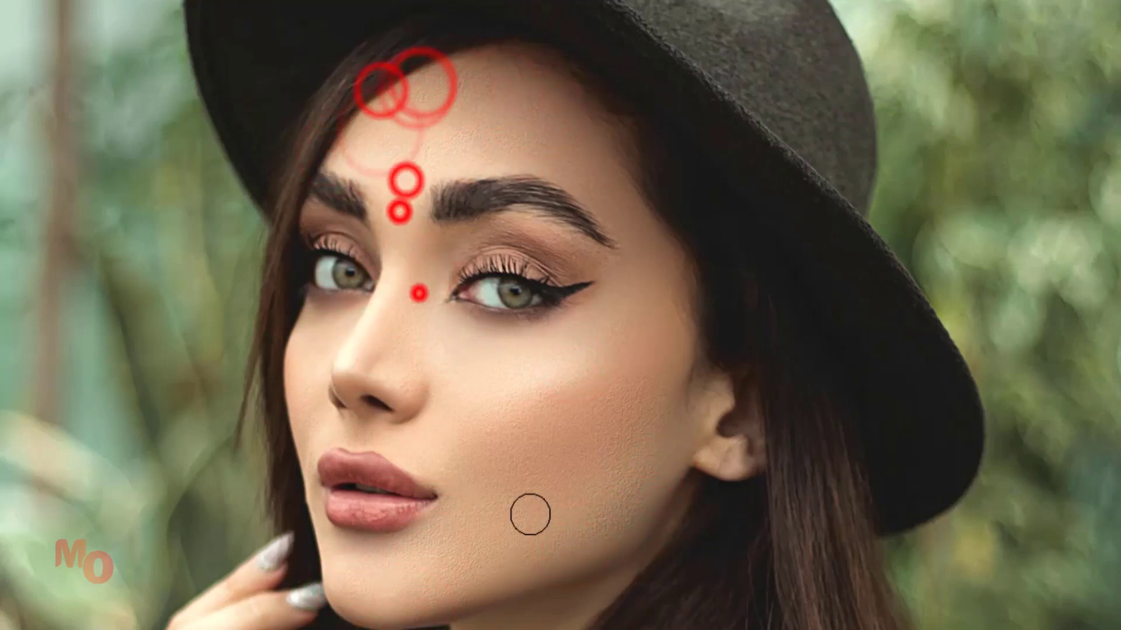
left_click(470, 332)
left_click(485, 358)
left_click(633, 283)
left_click(346, 313)
left_click(301, 331)
- Paint white on the mask over the neck below the jaw to reveal the skin texture there
left_click_drag(406, 489, 505, 267)
left_click(656, 373)
left_click(573, 415)
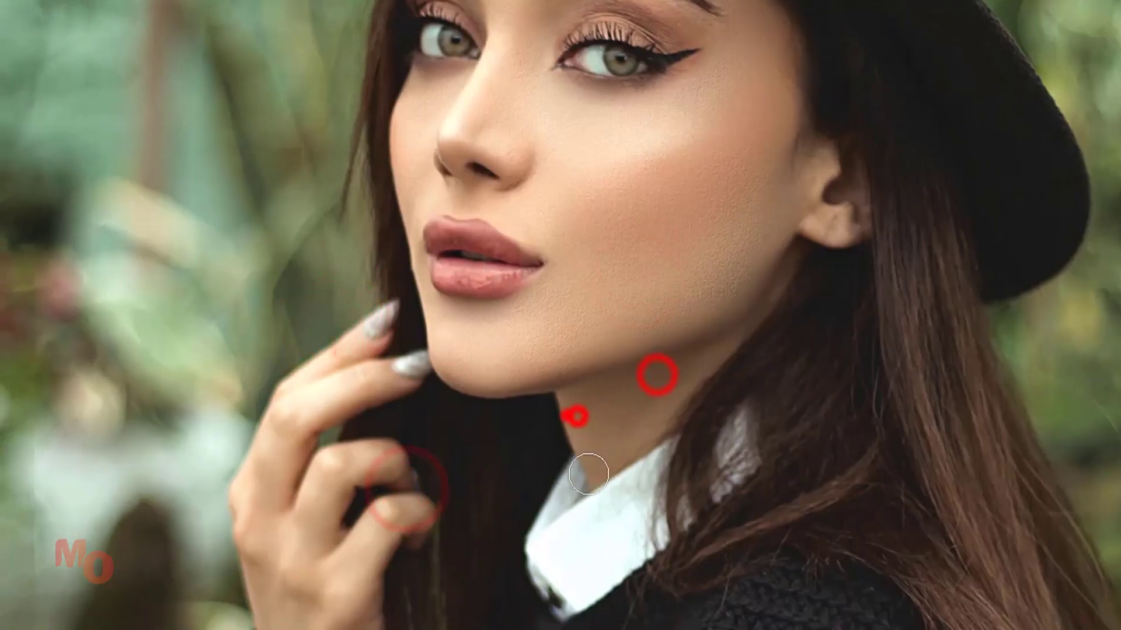